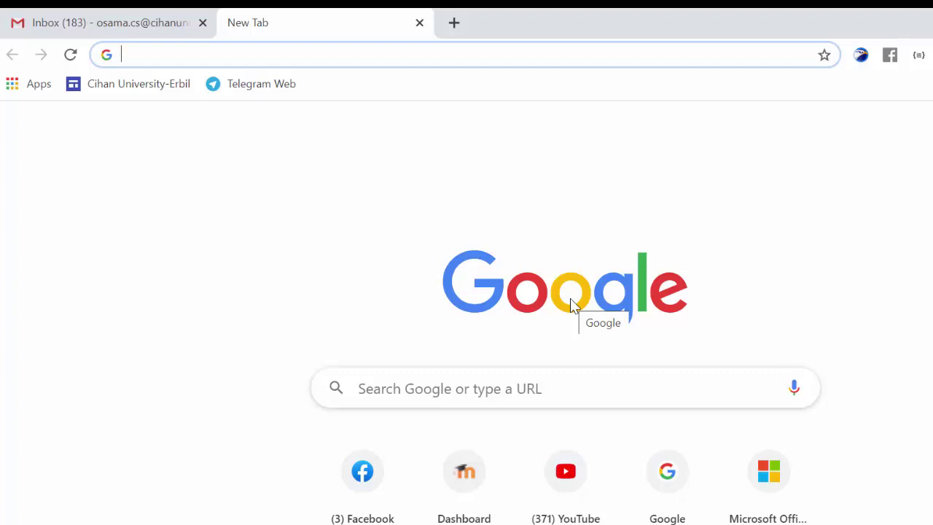
- Open the Google homepage from the new tab's address bar
type("f")
key("BackSpace")
key("BackSpace")
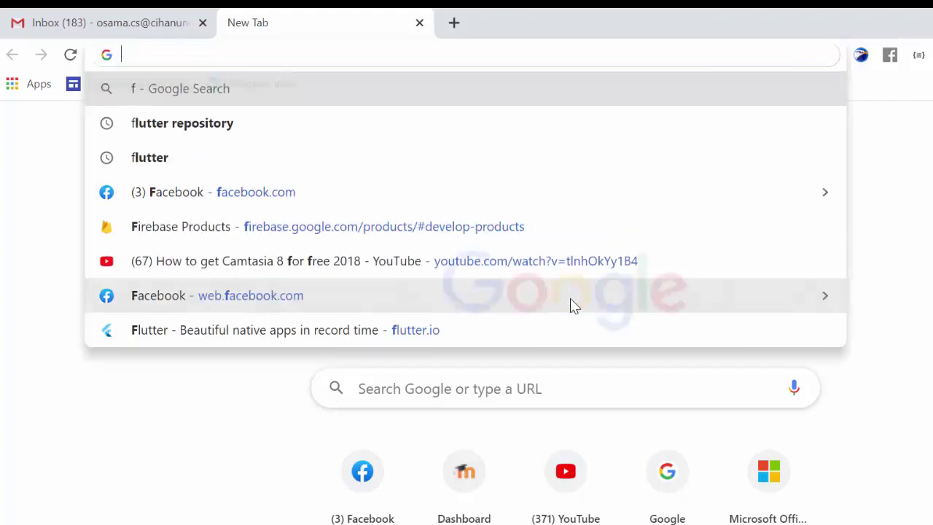
type("ww.")
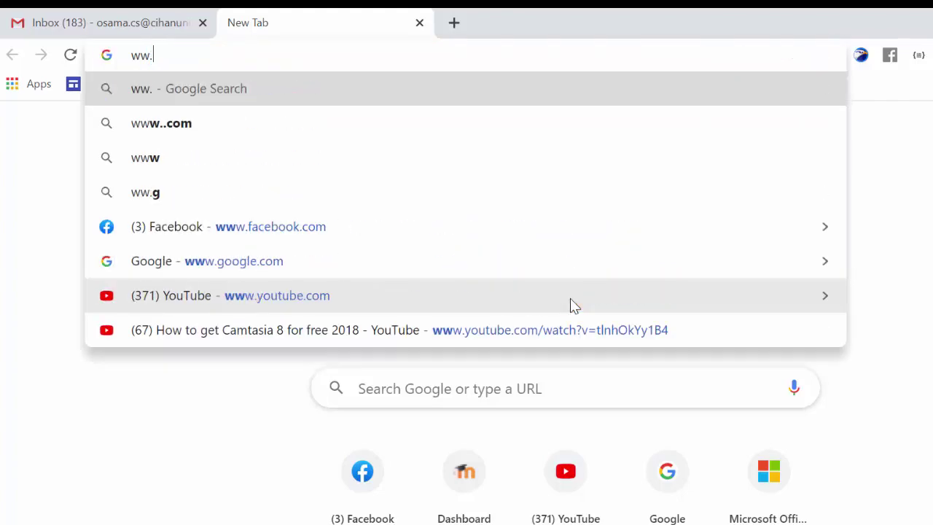
key("BackSpace")
type("w")
type("go")
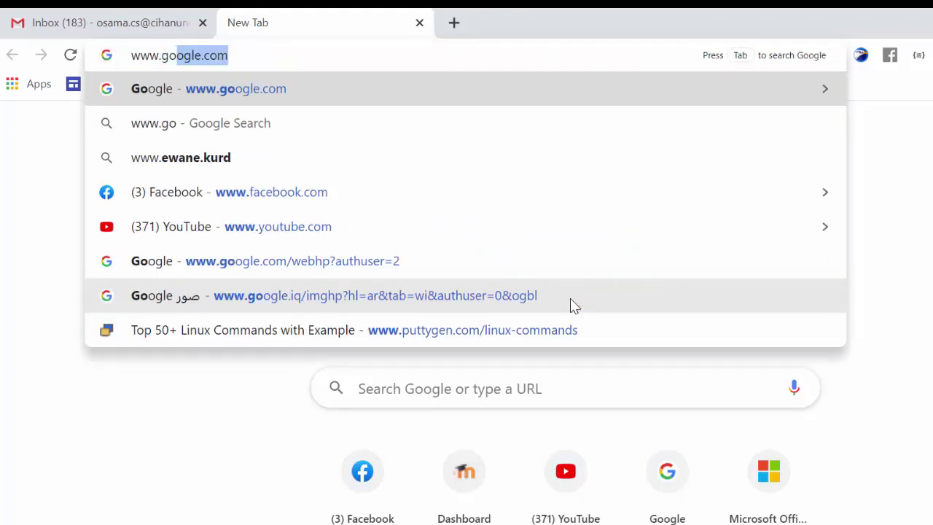
key("Return")
- Search Google for 'vmware download'
left_click(584, 342)
type("vmsare")
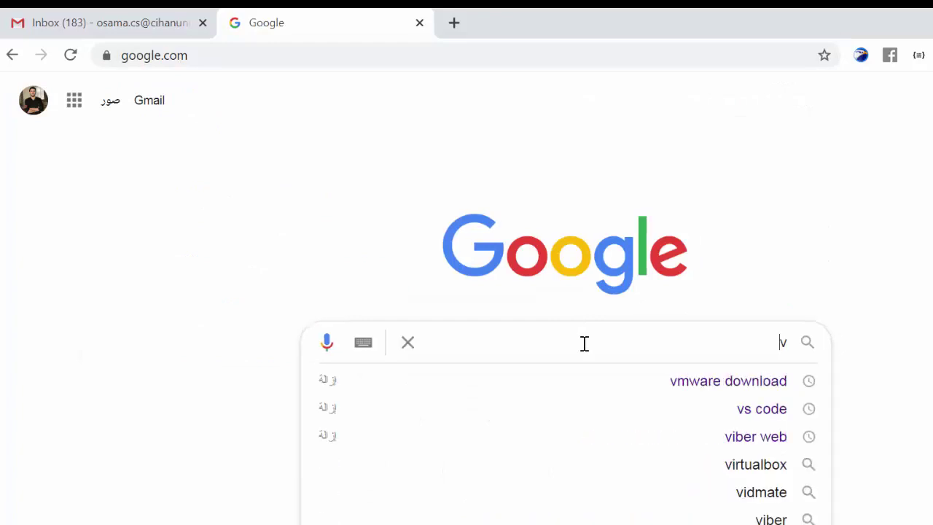
key("BackSpace")
key("BackSpace")
key("BackSpace")
key("BackSpace")
type("ware")
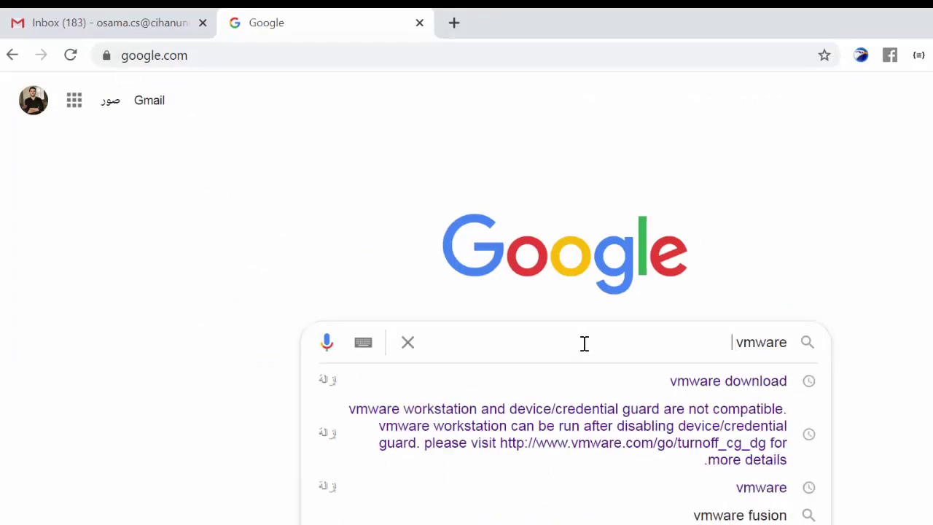
type(" download")
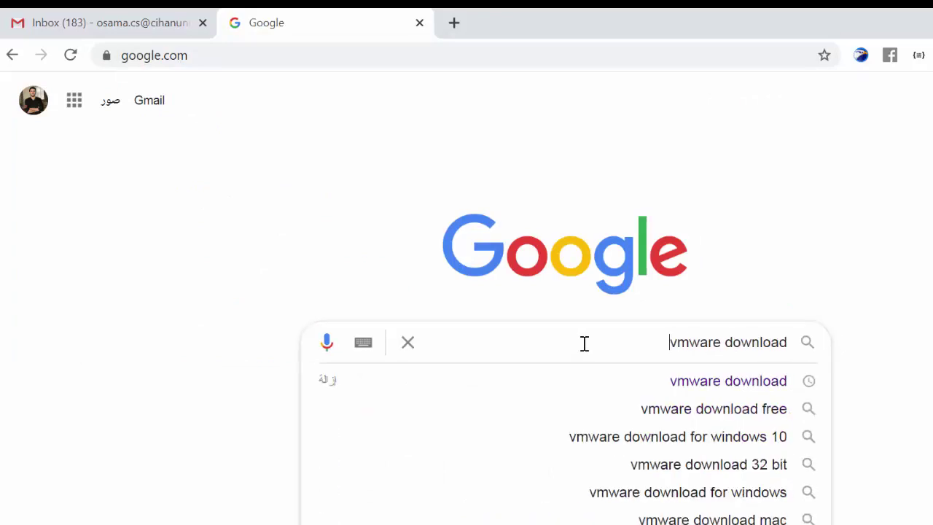
key("Return")
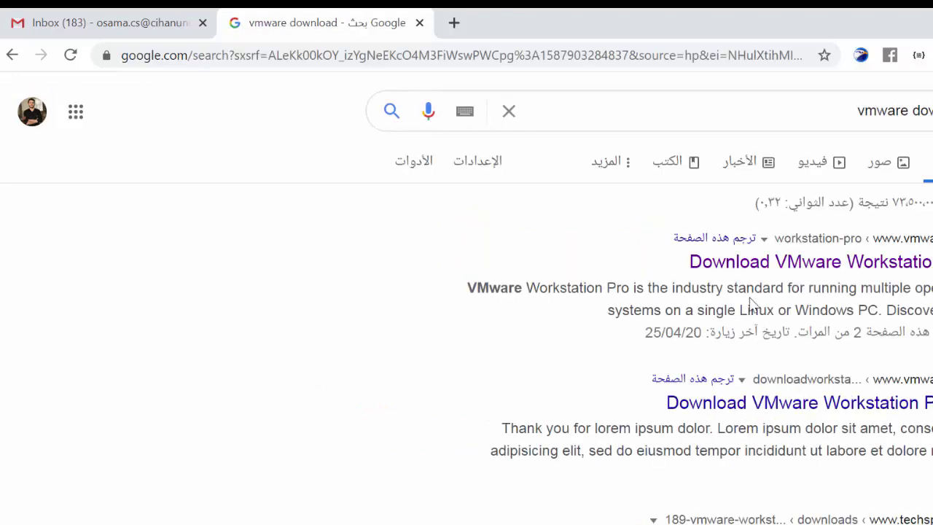
- Open the Download VMware Workstation result and download the 542 MB Workstation 15.5 Pro Windows installer
left_click(820, 272)
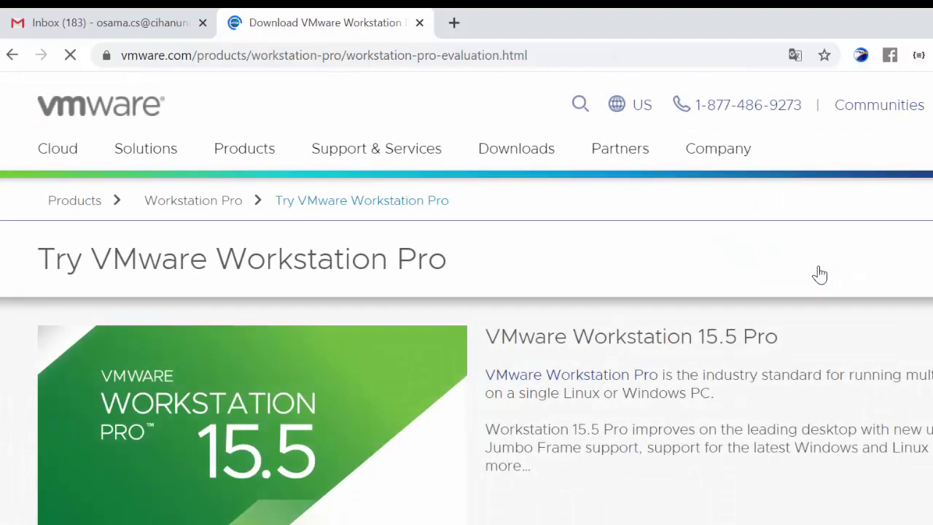
scroll(466, 371, "down", 4)
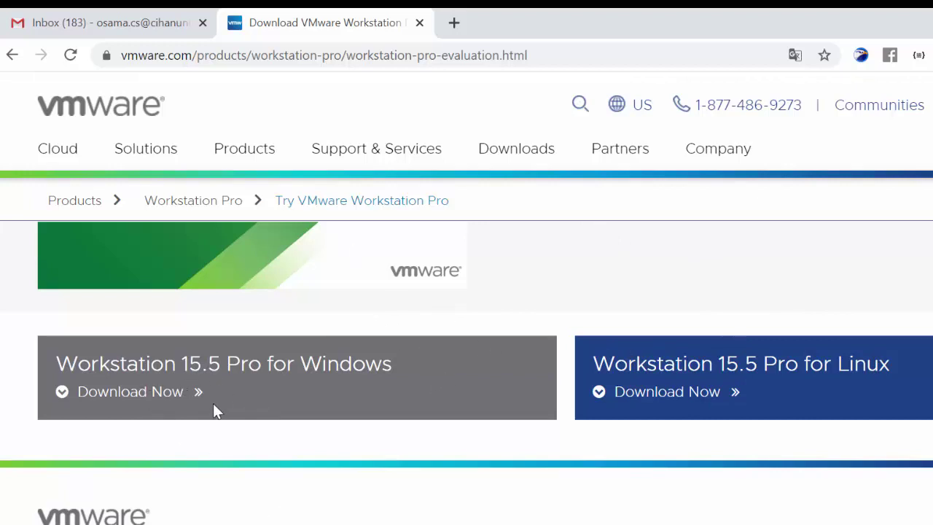
left_click(163, 393)
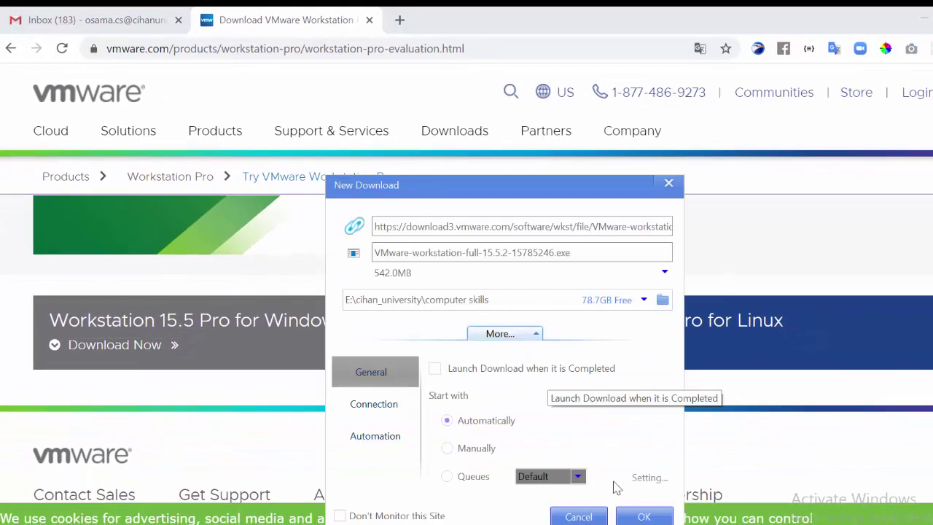
left_click(644, 516)
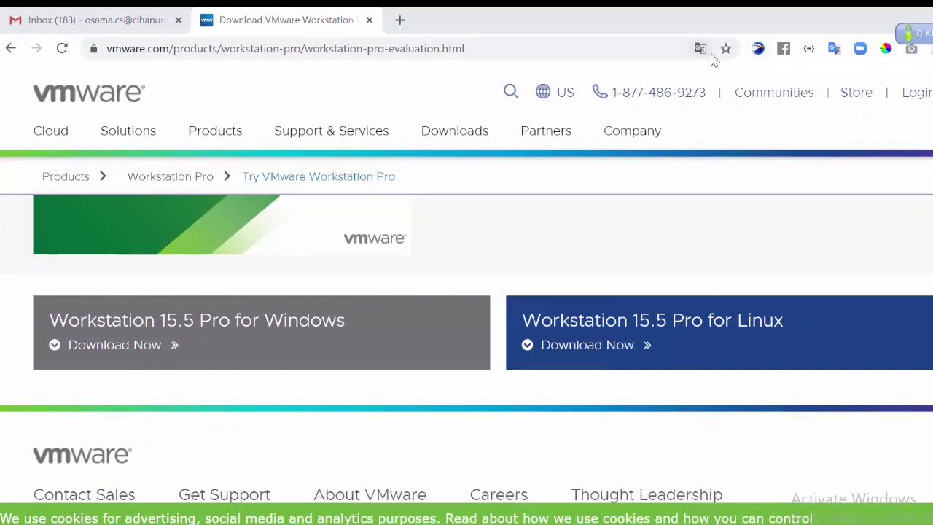
- Open the finished VMware-workstation-full-15.5.2 download in the E:\cihan_university\computer skills folder
double_click(931, 35)
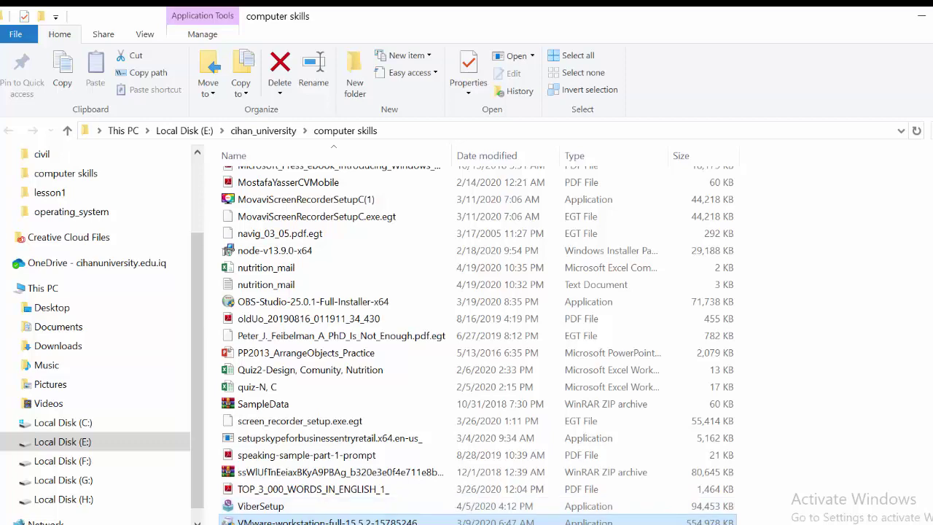
scroll(292, 426, "down", 2)
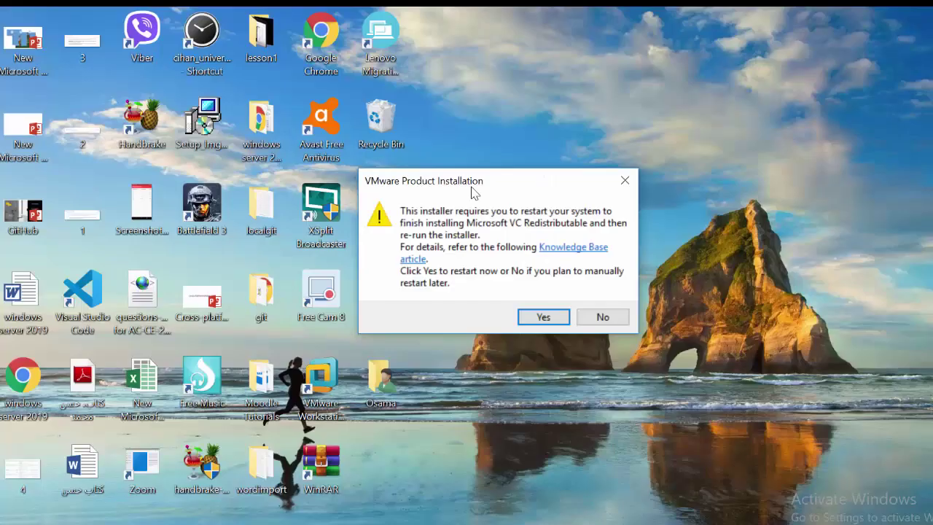
- Move the restart-required warning aside and decline restarting now
left_click_drag(498, 191, 514, 145)
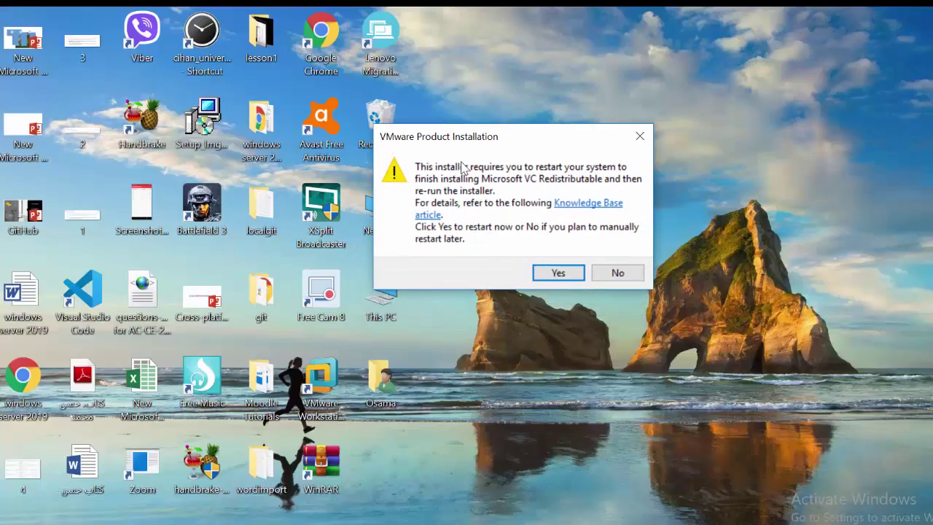
left_click(617, 273)
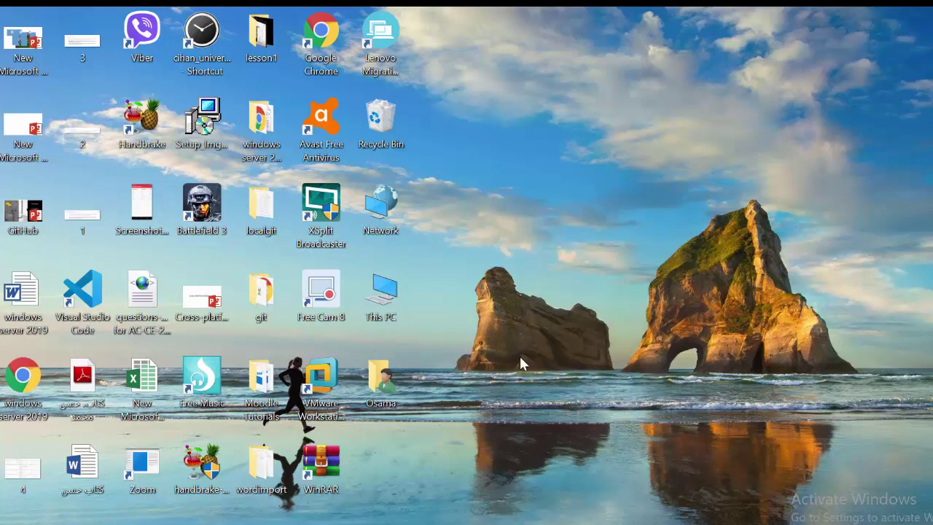
- Launch VMware Workstation Pro and begin a Typical new virtual machine installing from an ISO image file
left_click(331, 375)
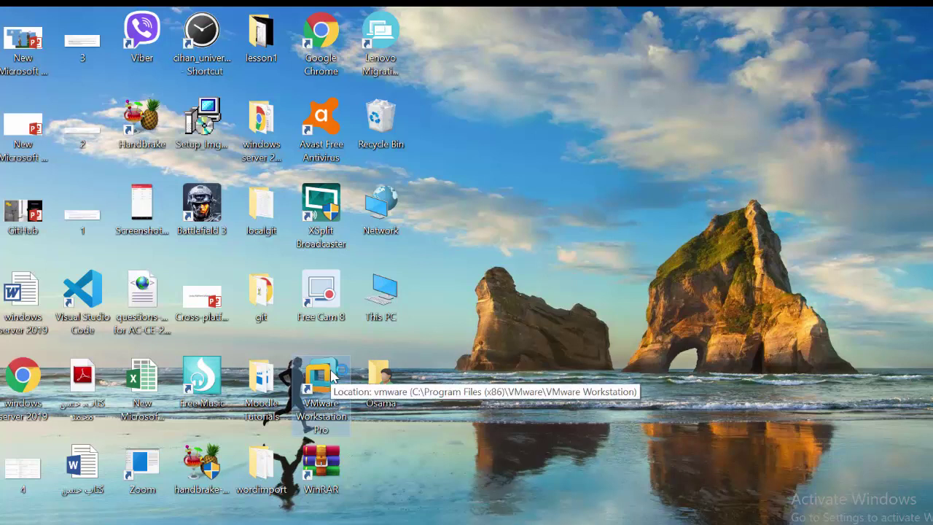
double_click(332, 376)
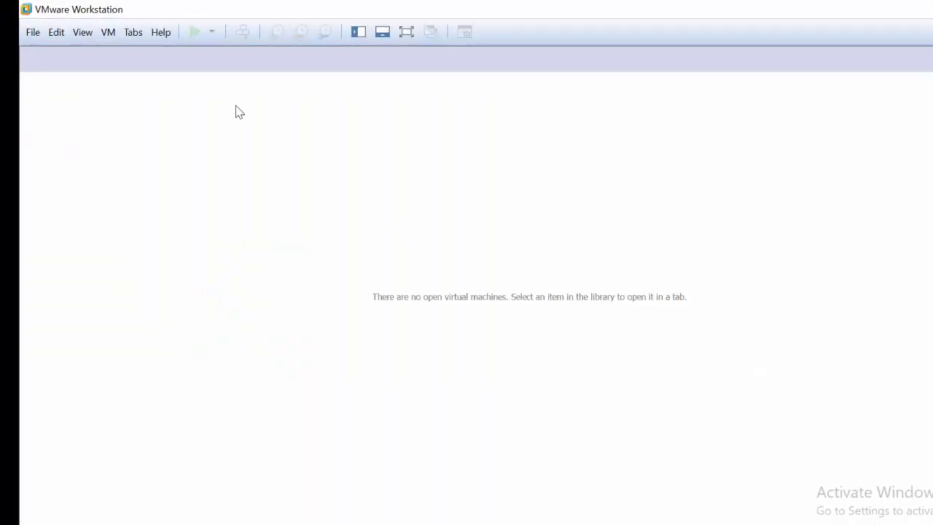
left_click(33, 34)
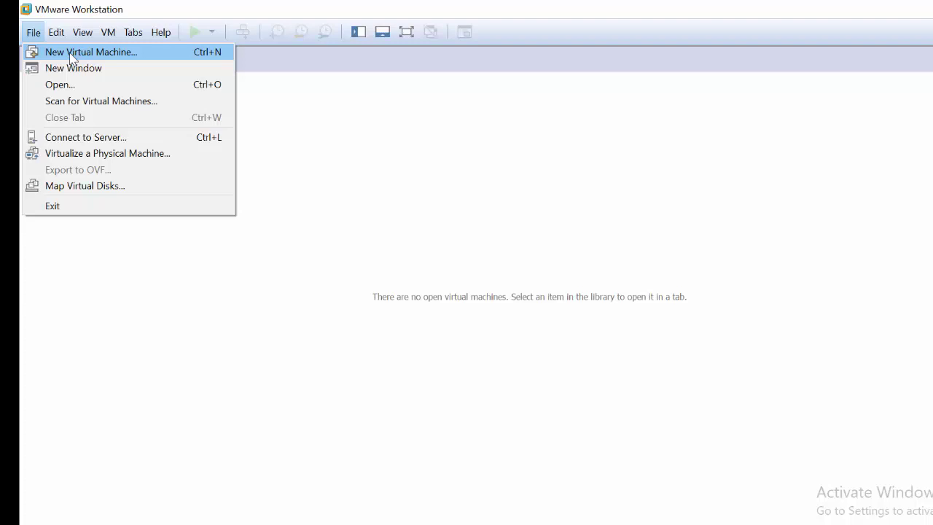
left_click(71, 57)
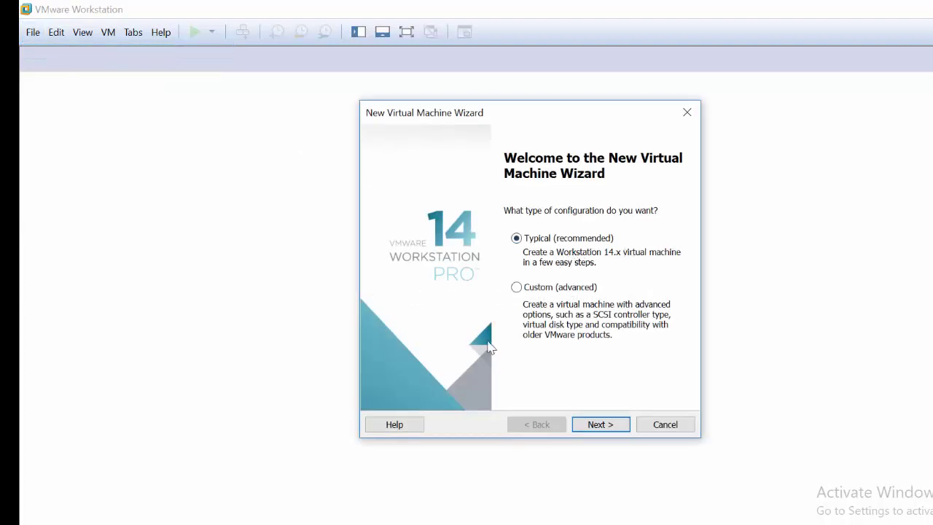
left_click(595, 428)
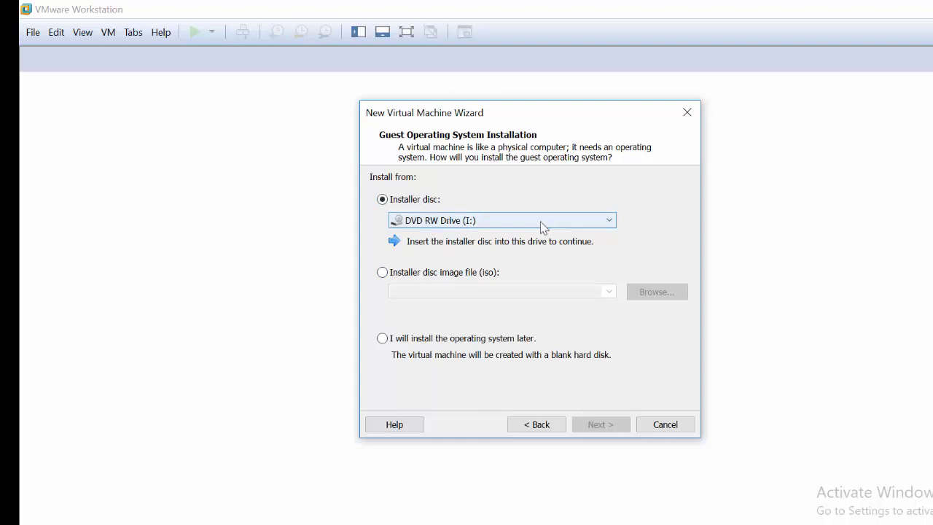
left_click(412, 275)
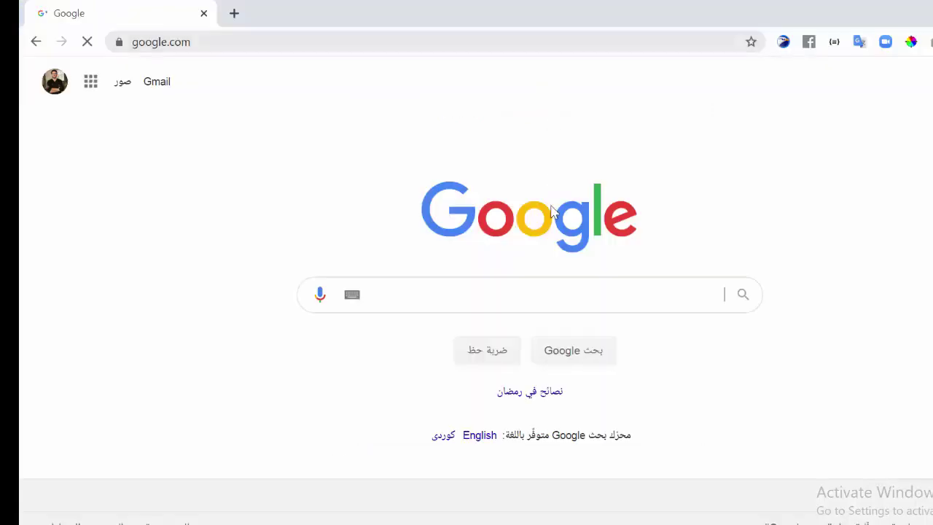
- Search Google for 'windows server 2019 iso download'
left_click(539, 293)
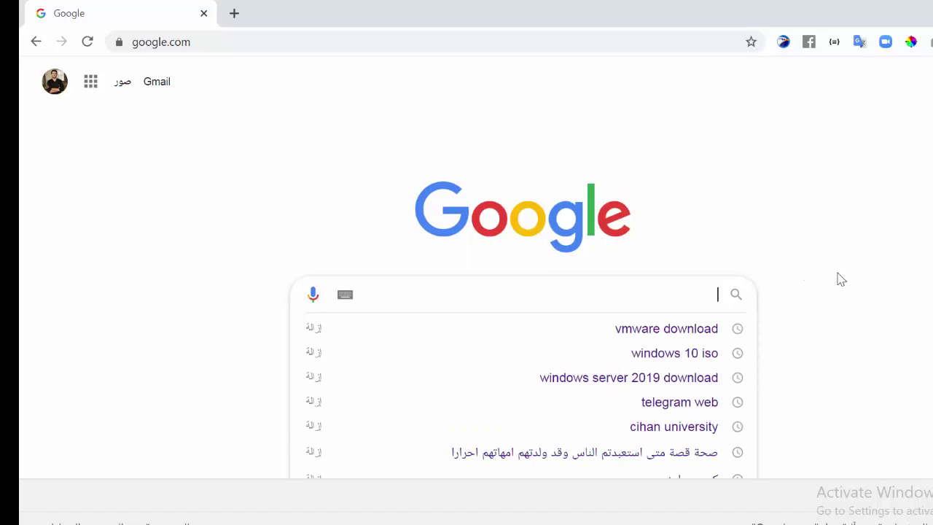
type("window")
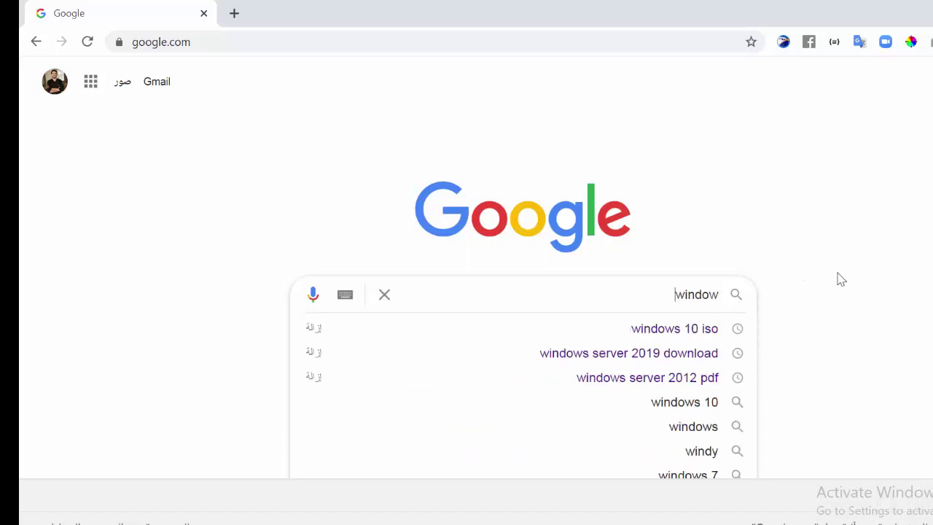
type("s server")
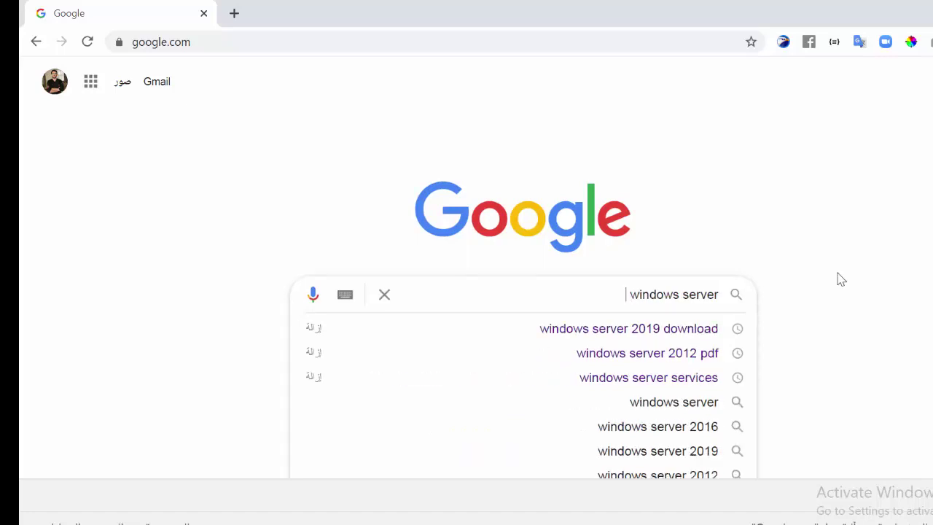
type(" 2019")
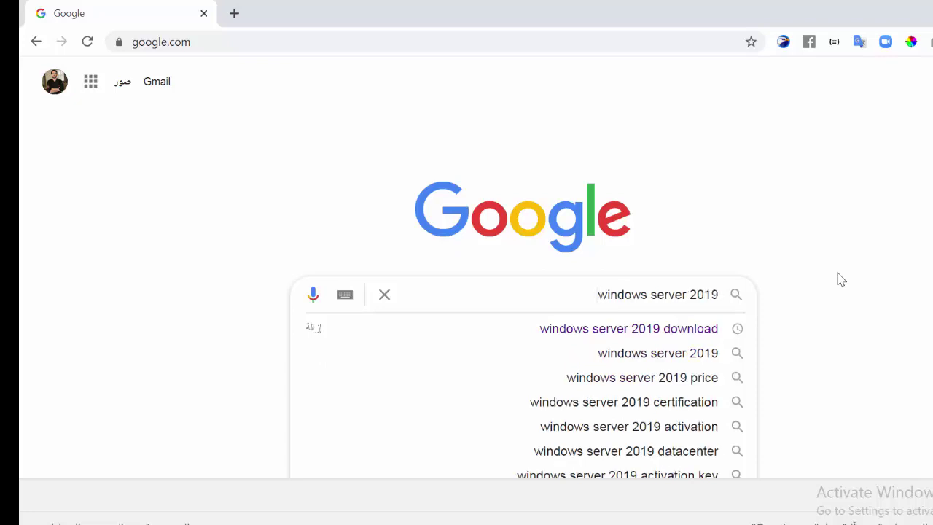
type("do")
key("BackSpace")
key("BackSpace")
type("iso")
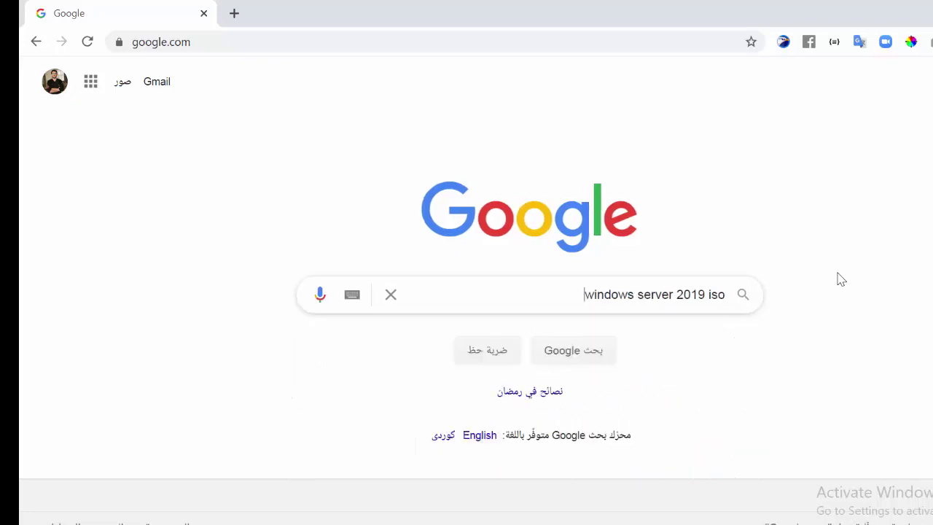
type(" don")
key("BackSpace")
type("wnload")
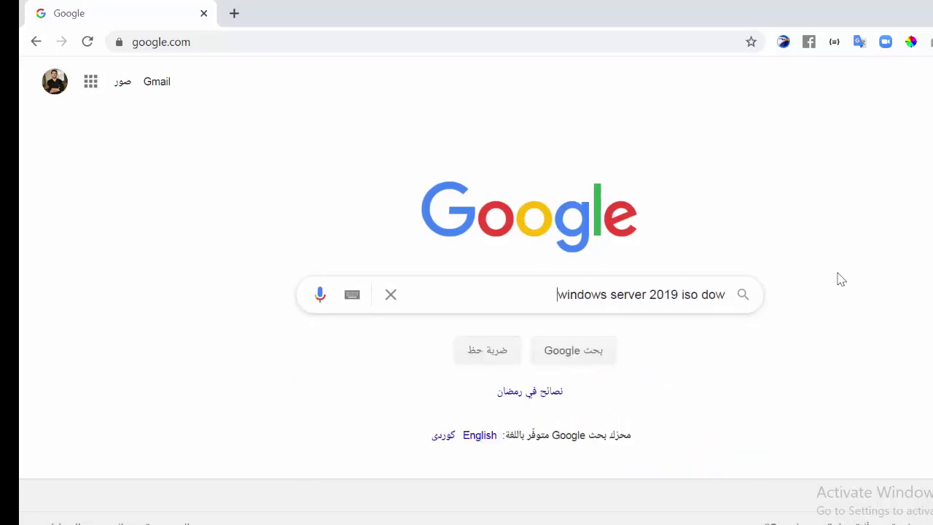
key("Return")
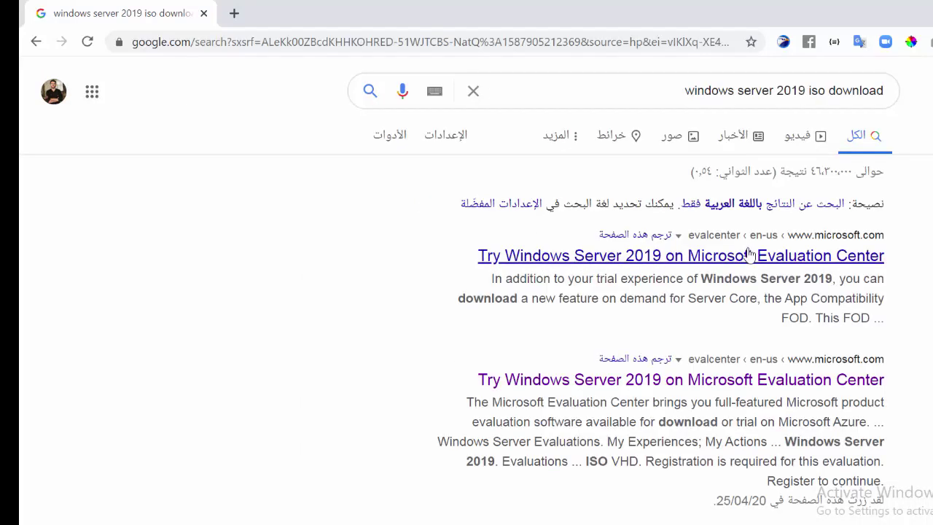
- Open the Microsoft Evaluation Center result and choose the ISO file type
left_click(751, 259)
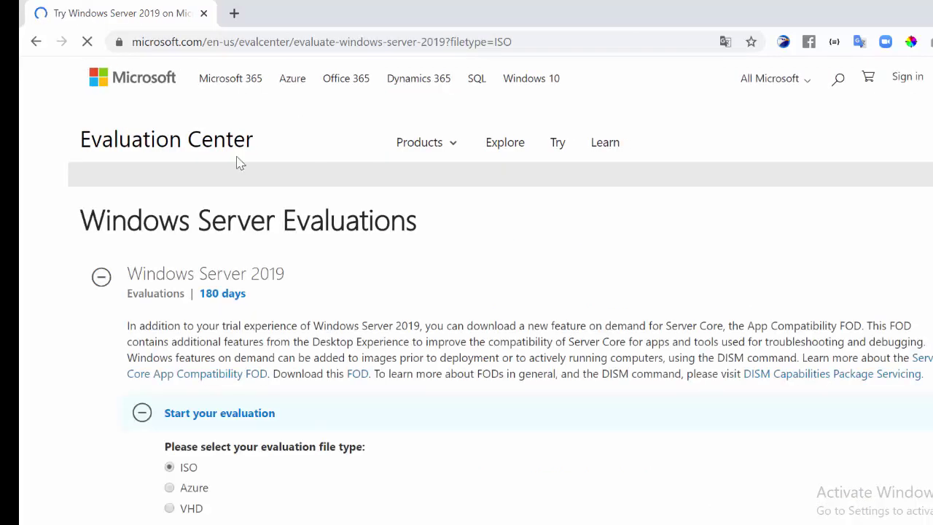
scroll(766, 227, "down", 3)
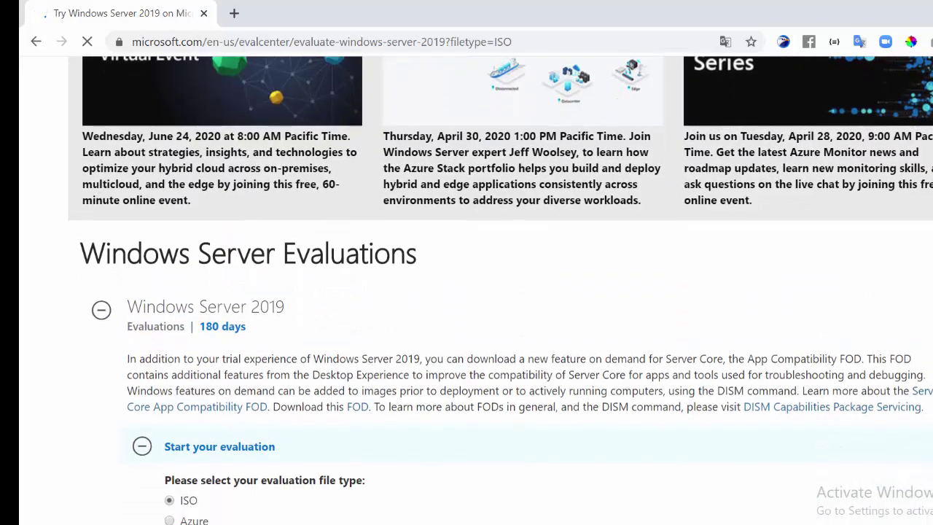
scroll(802, 162, "down", 2)
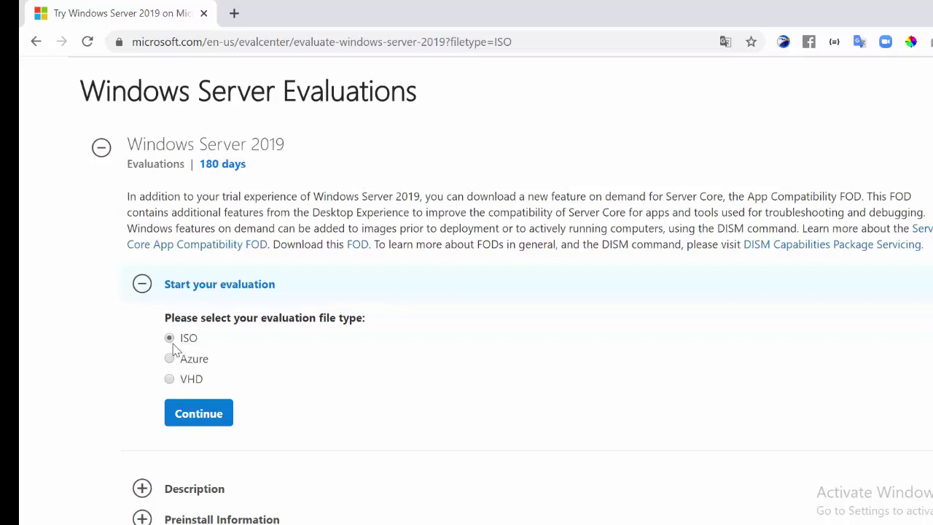
left_click(220, 414)
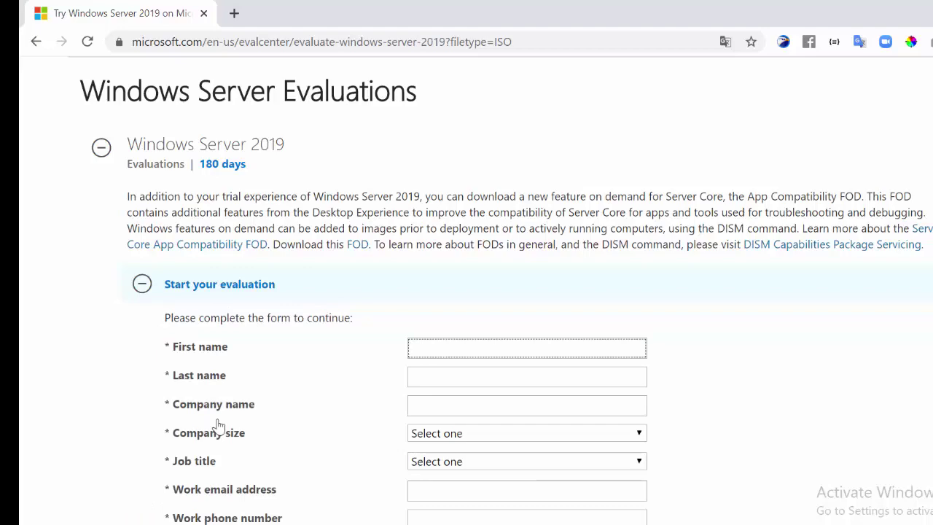
- Fill in first name, last name and company, with company size 50-249 and job title Analyst/Press
scroll(525, 291, "down", 2)
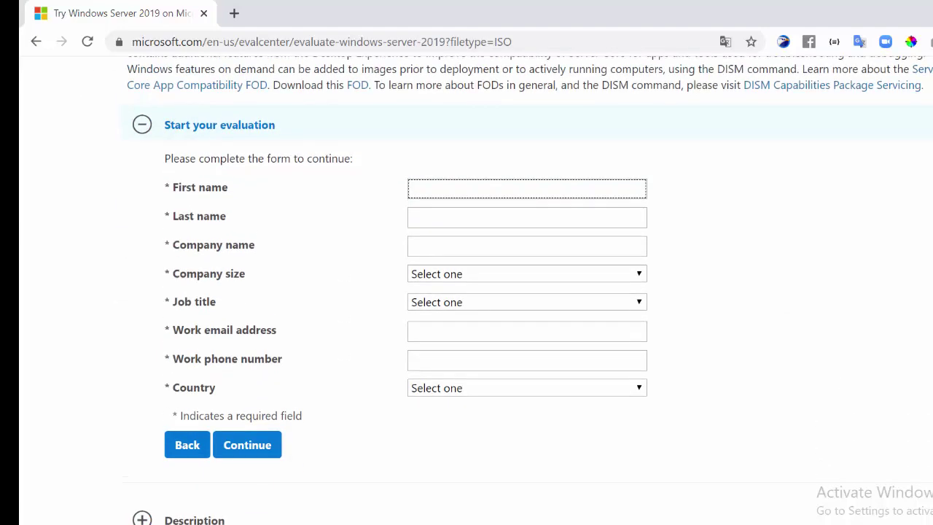
left_click(533, 216)
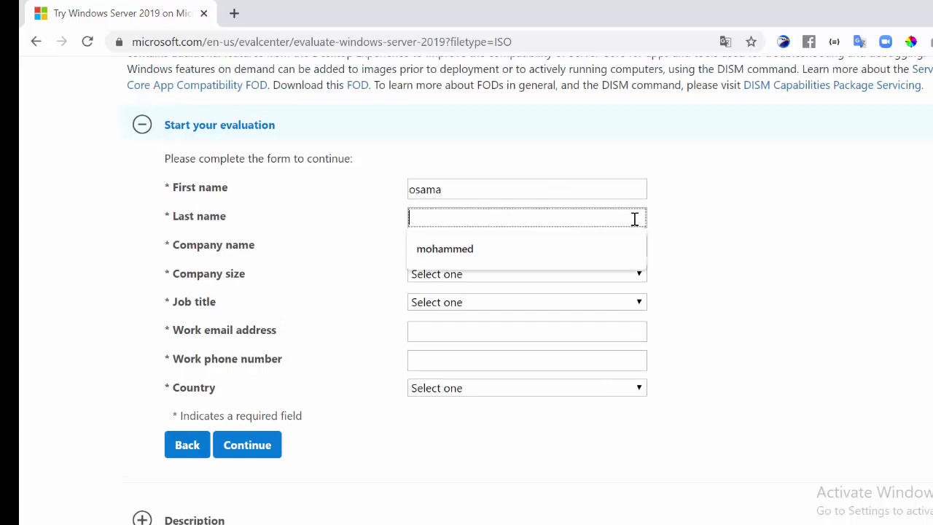
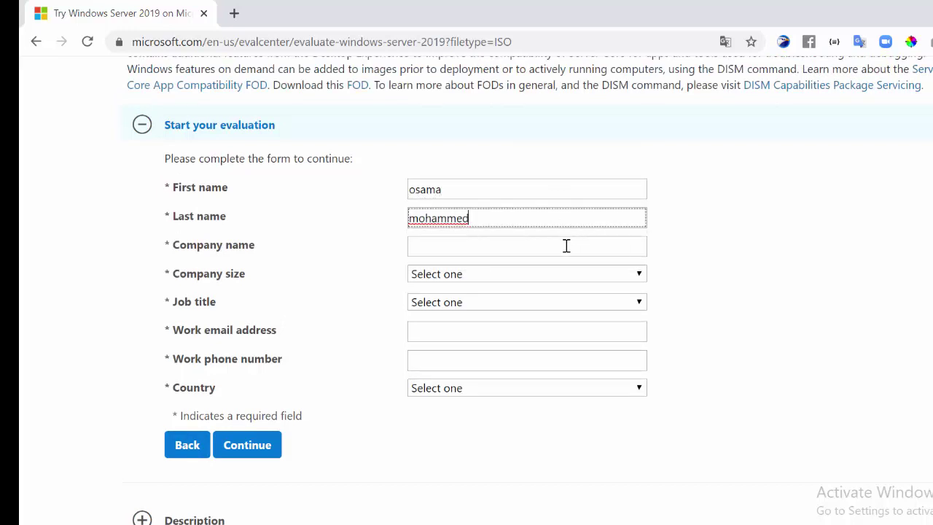
left_click(567, 245)
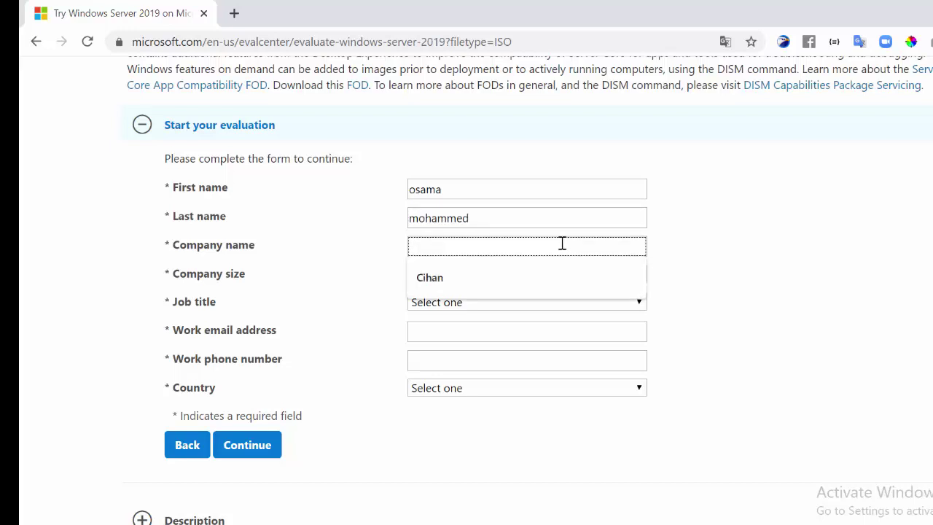
type("os")
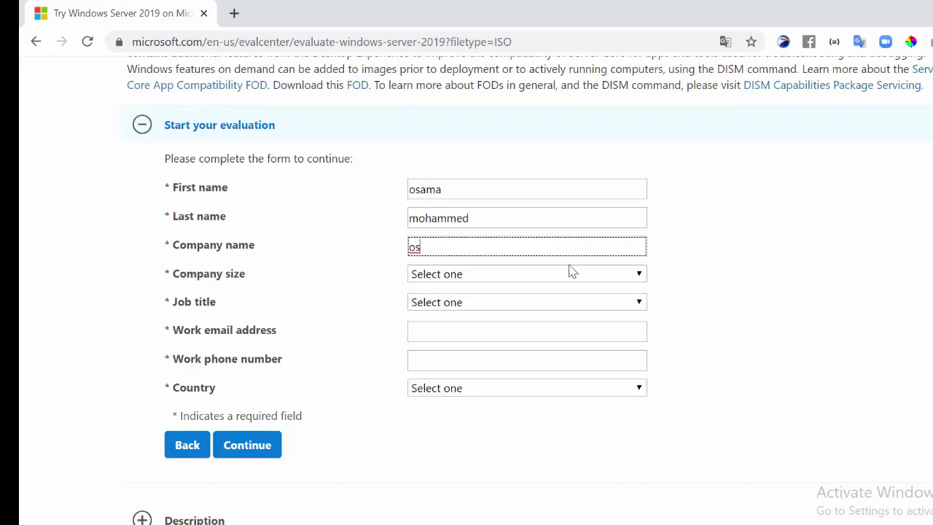
left_click(575, 277)
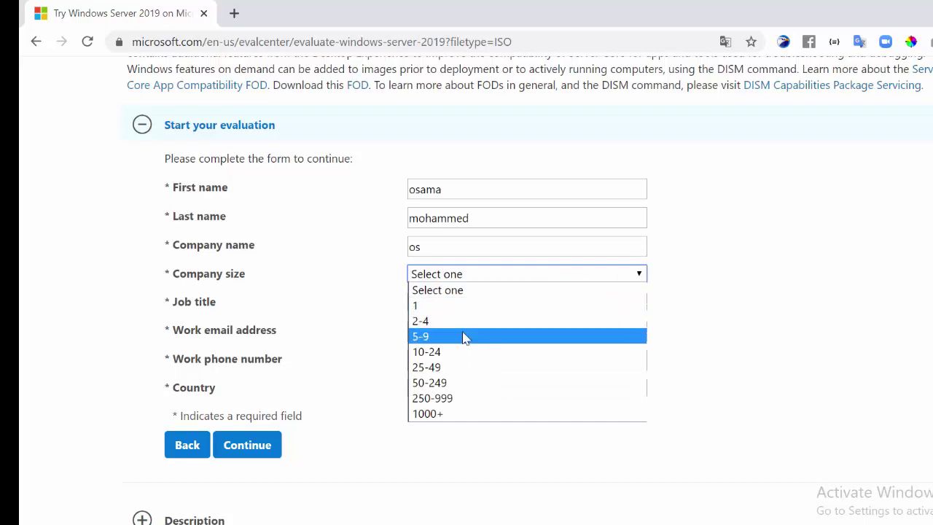
left_click(443, 383)
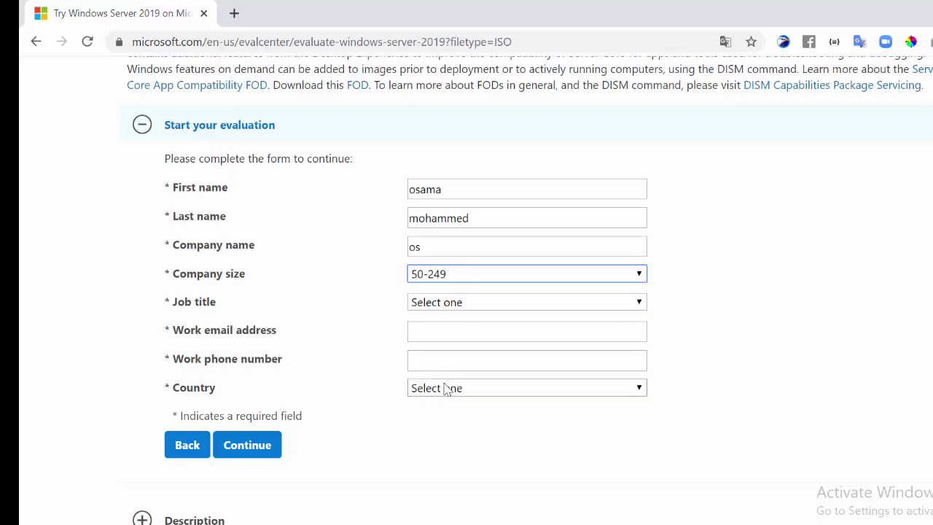
left_click(472, 306)
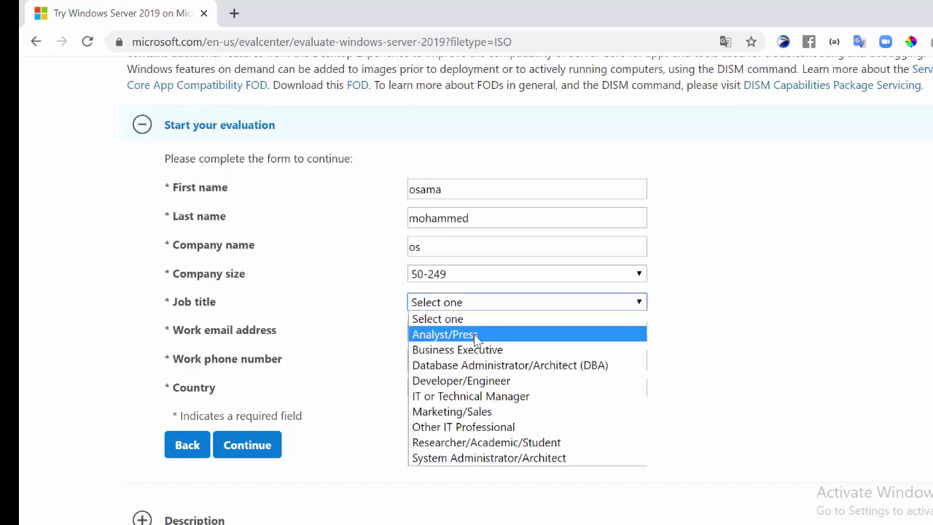
left_click(475, 335)
- Enter the work e-mail and remaining contact details, agree to Microsoft offers, and submit the form
left_click(449, 334)
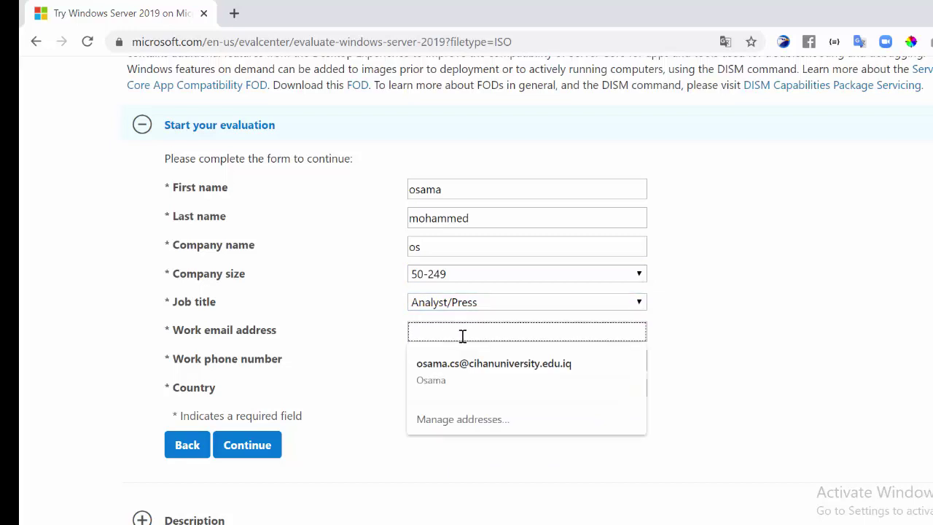
left_click(701, 347)
left_click(559, 328)
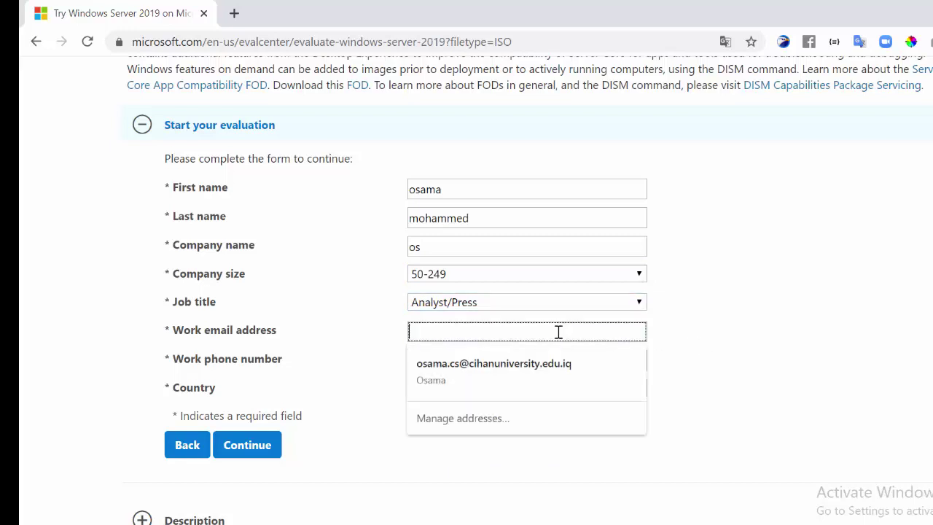
left_click(506, 362)
left_click(503, 391)
left_click(503, 387)
left_click(500, 368)
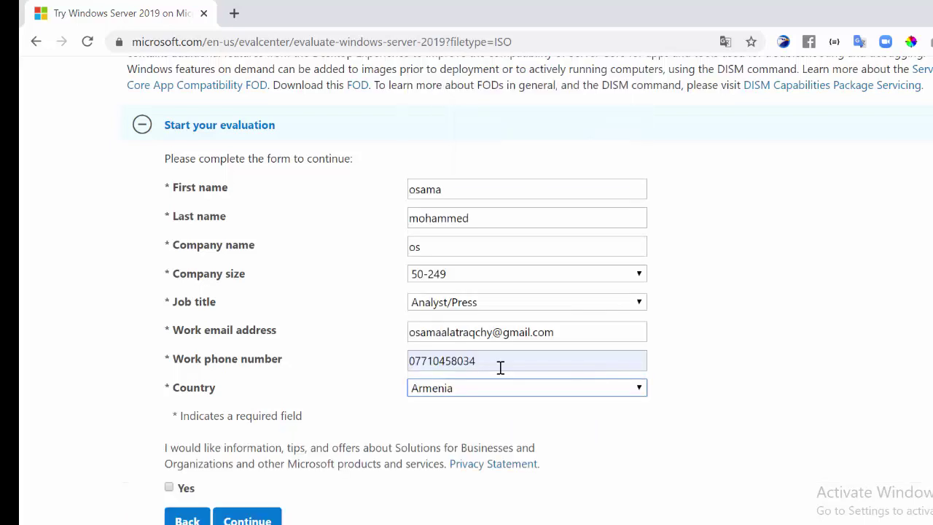
left_click(170, 488)
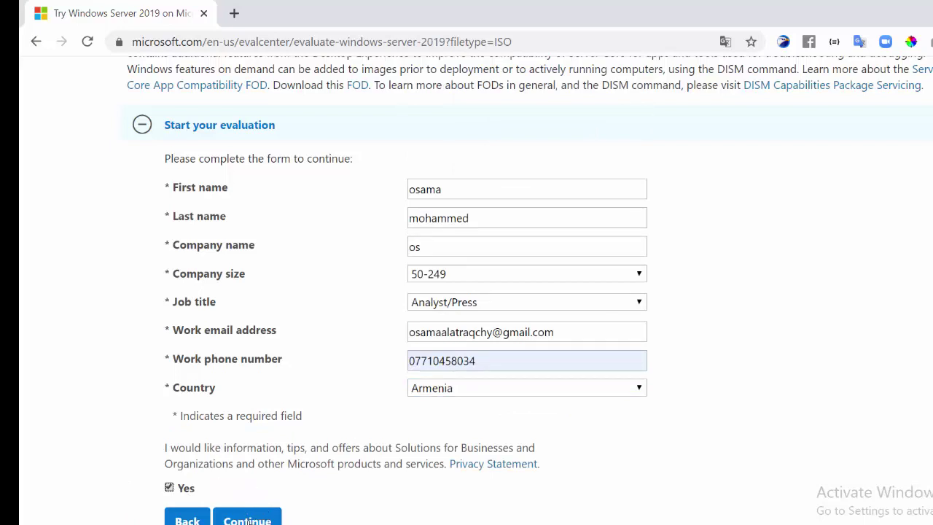
left_click(248, 521)
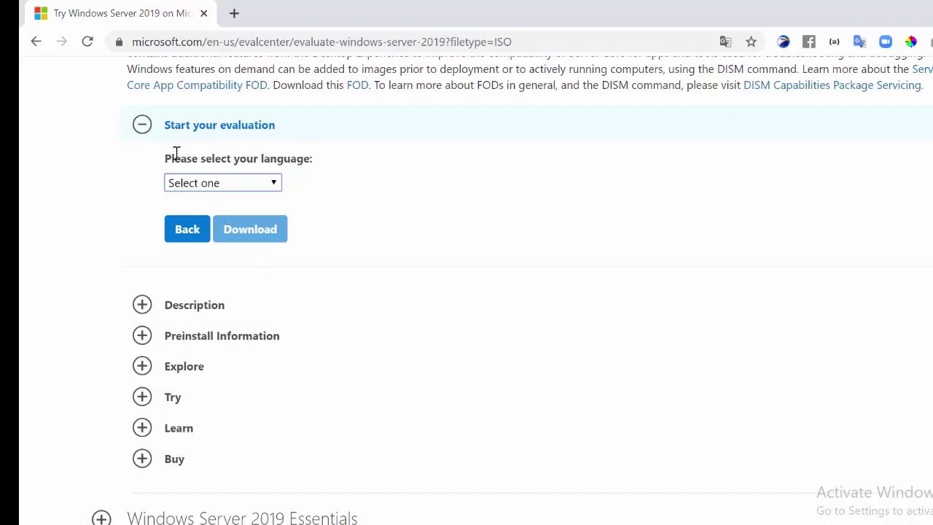
- Choose English and start downloading the 4.9GB Windows Server 2019 ISO
left_click(274, 183)
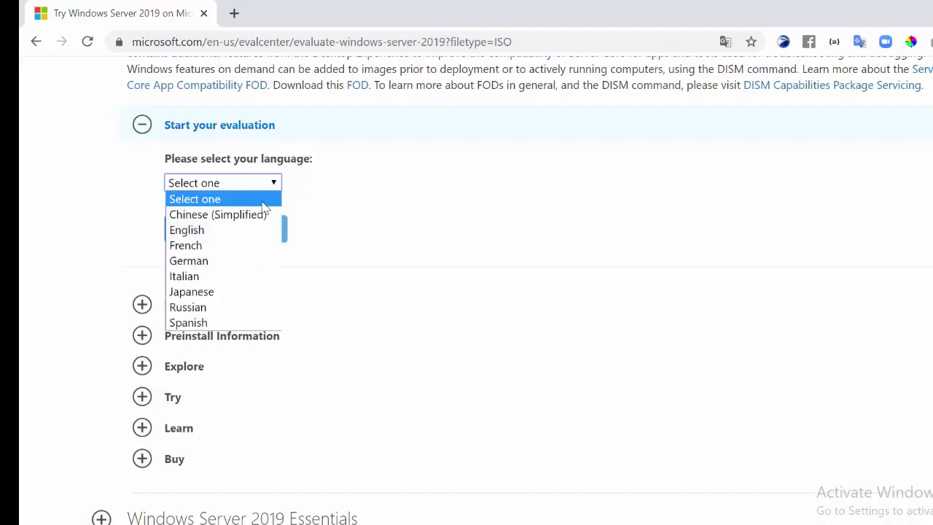
left_click(229, 230)
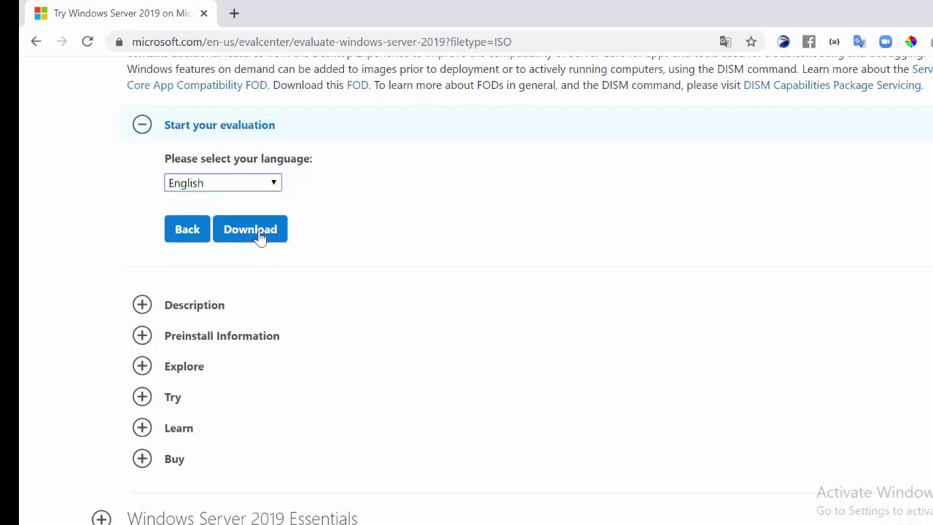
left_click(261, 238)
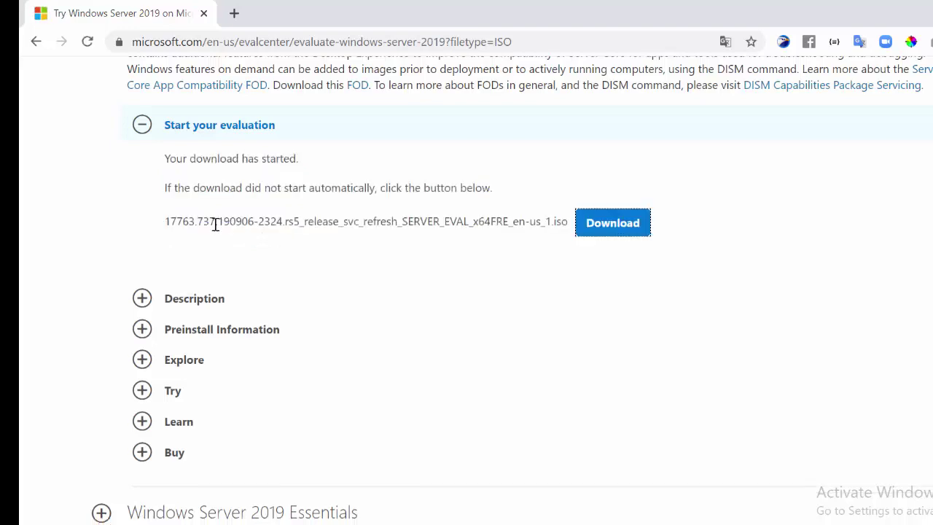
left_click(663, 510)
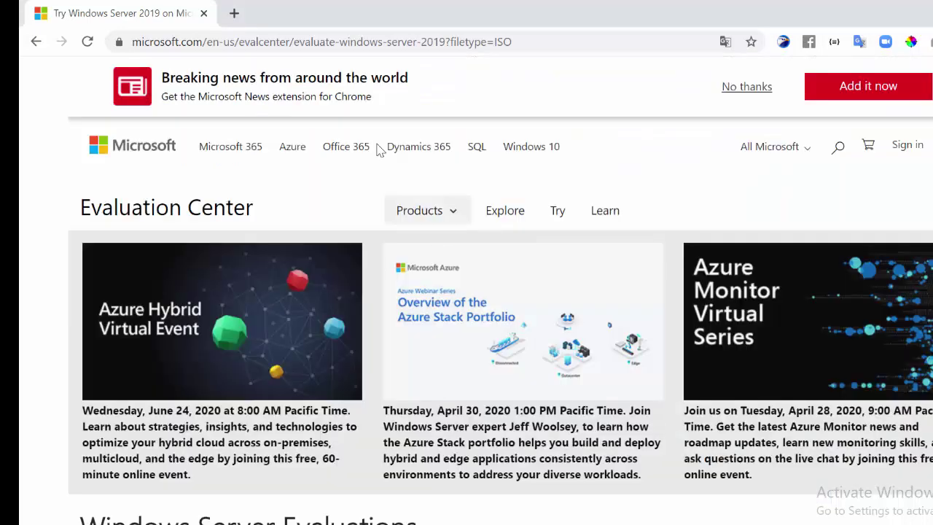
- In a new tab, search Google for 'windows 7 iso download'
left_click(234, 14)
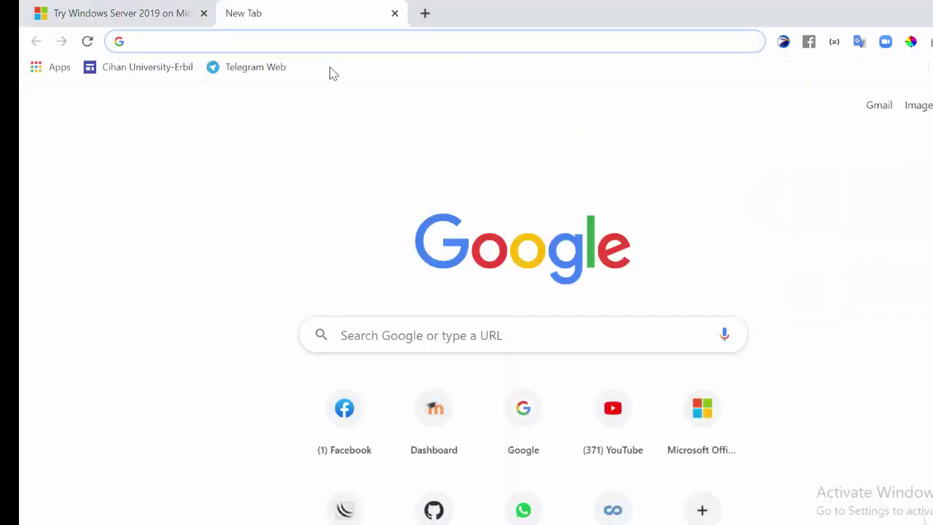
type("f")
key("BackSpace")
key("BackSpace")
type("windows")
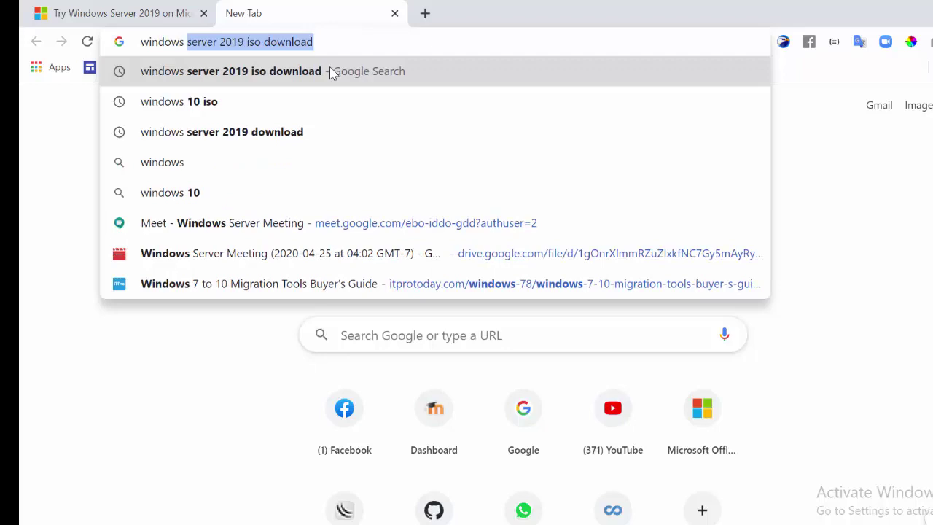
type(" 7 iso")
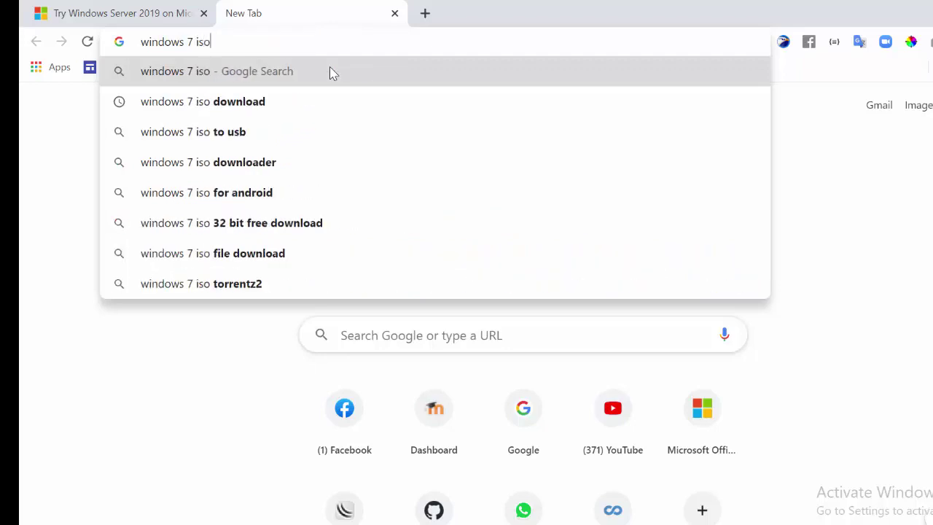
type(" download")
key("Return")
- Add 'free' to the query and open the Softlay Windows 7 Ultimate ISO article
left_click(707, 91)
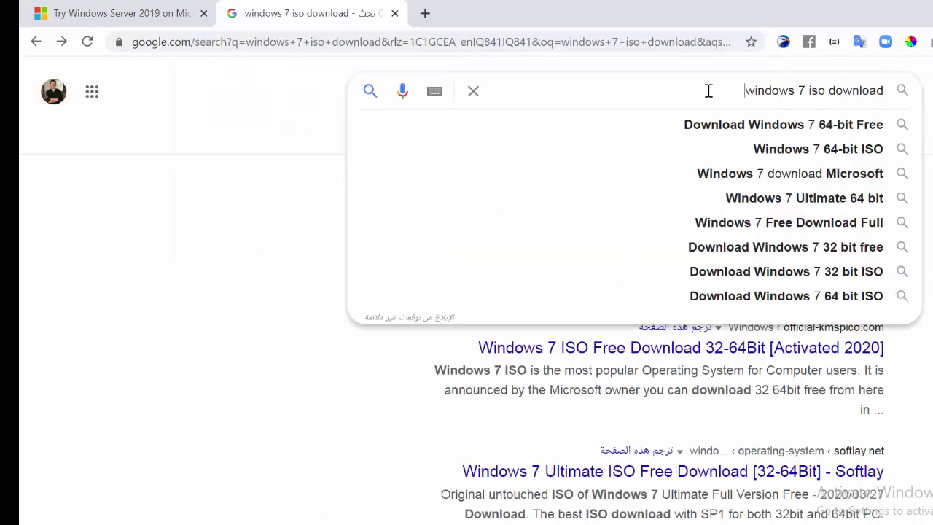
type("free")
key("Return")
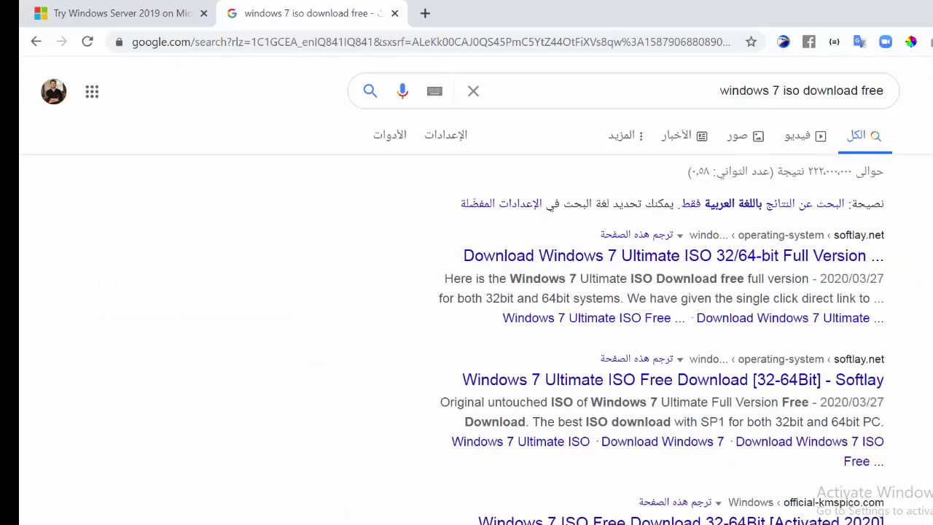
left_click(669, 261)
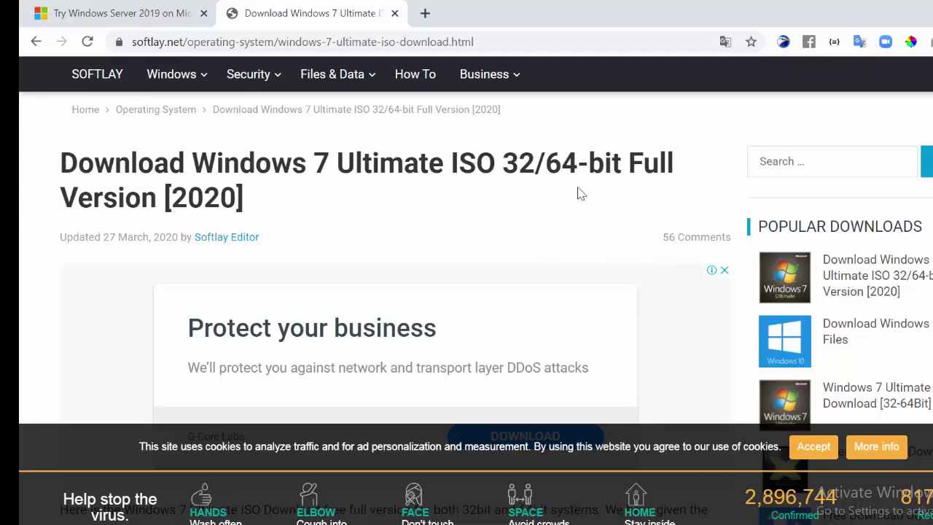
- Go to the x64 download of the 3.1GB en_windows_7_ultimate_x64_dvd.iso
scroll(466, 292, "down", 5)
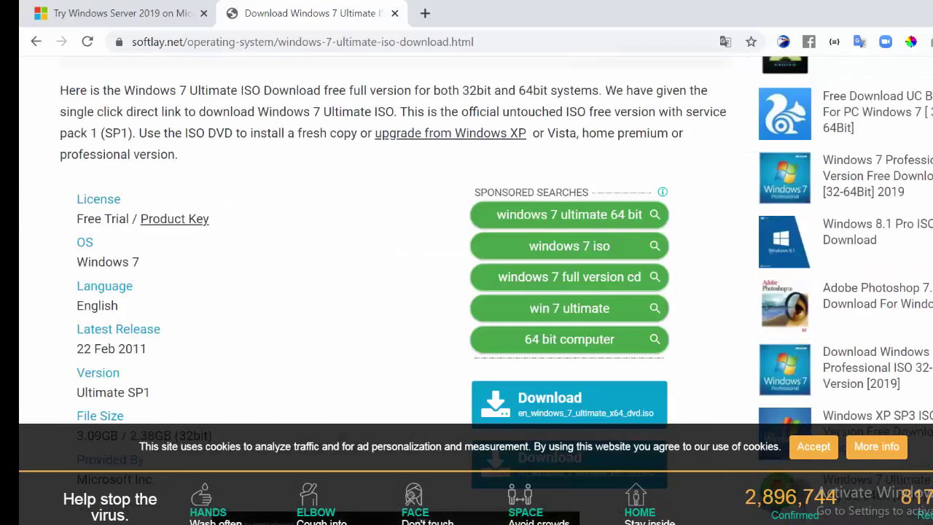
scroll(466, 292, "up", 5)
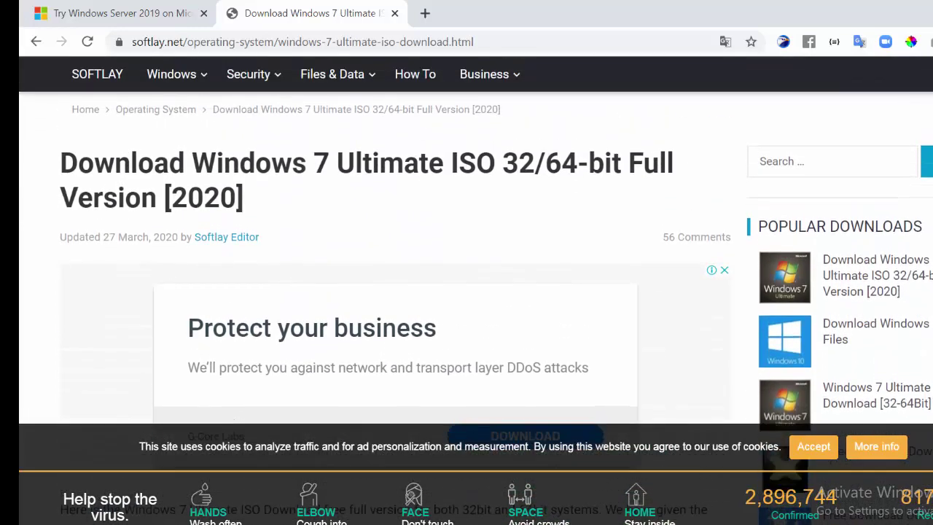
scroll(467, 291, "down", 7)
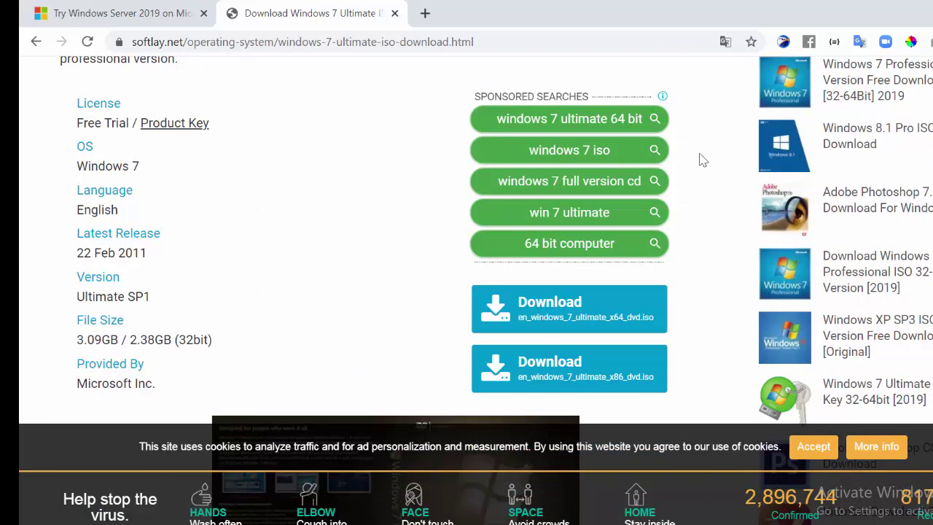
left_click(581, 323)
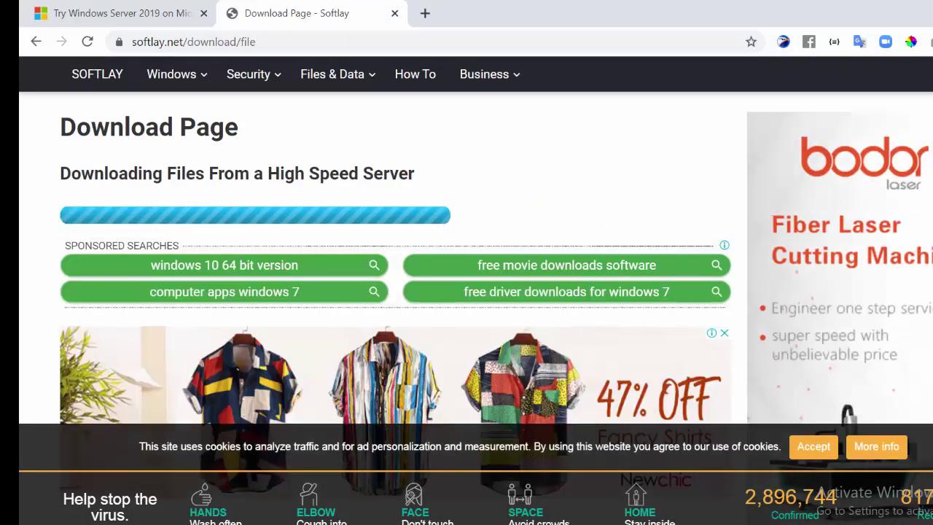
- Cancel the new download prompt and close the Softlay Facebook popup
scroll(393, 292, "down", 6)
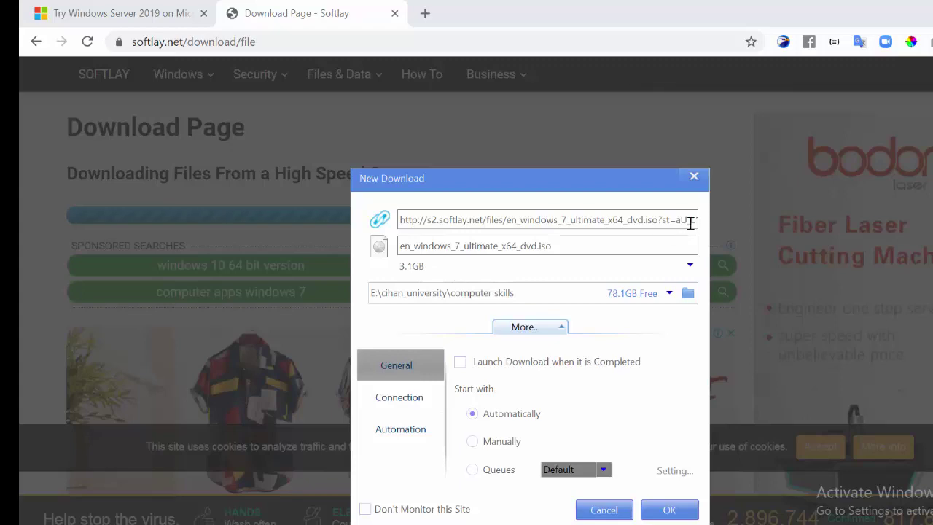
left_click(693, 176)
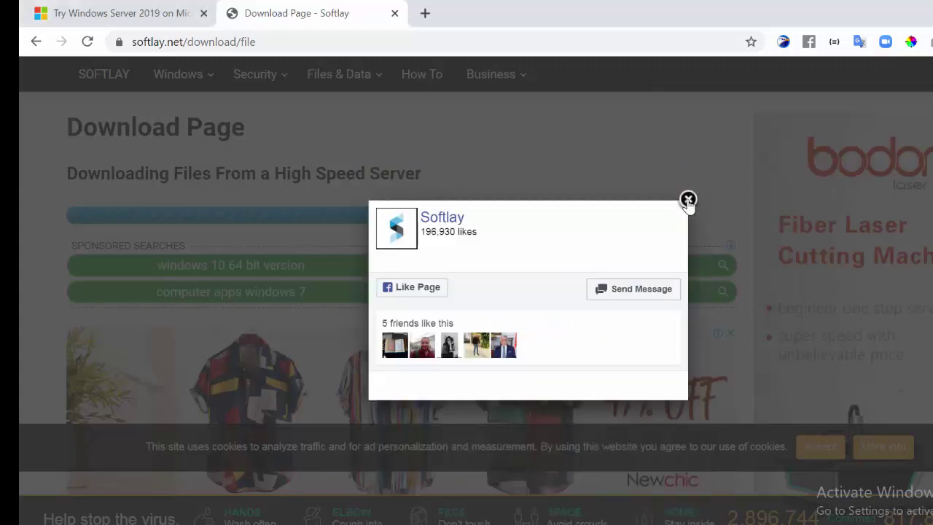
left_click(688, 199)
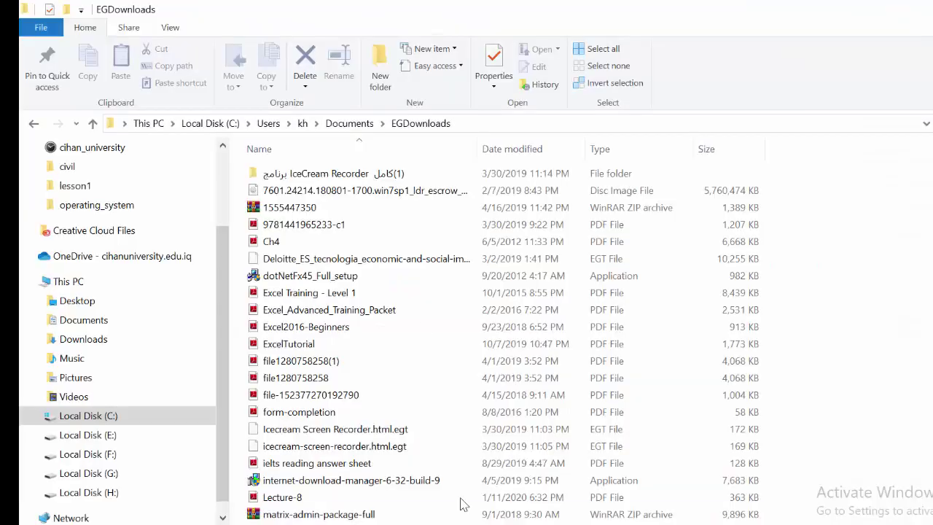
- Select the existing 7601 win7sp1 disc image in the EGDownloads folder
left_click(387, 197)
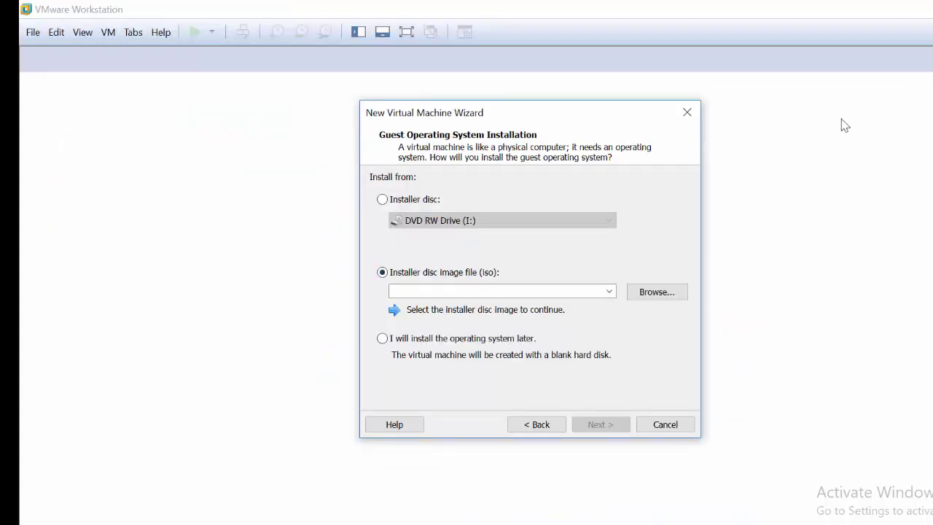
- Close the current wizard and start a fresh typical New Virtual Machine wizard
left_click(687, 112)
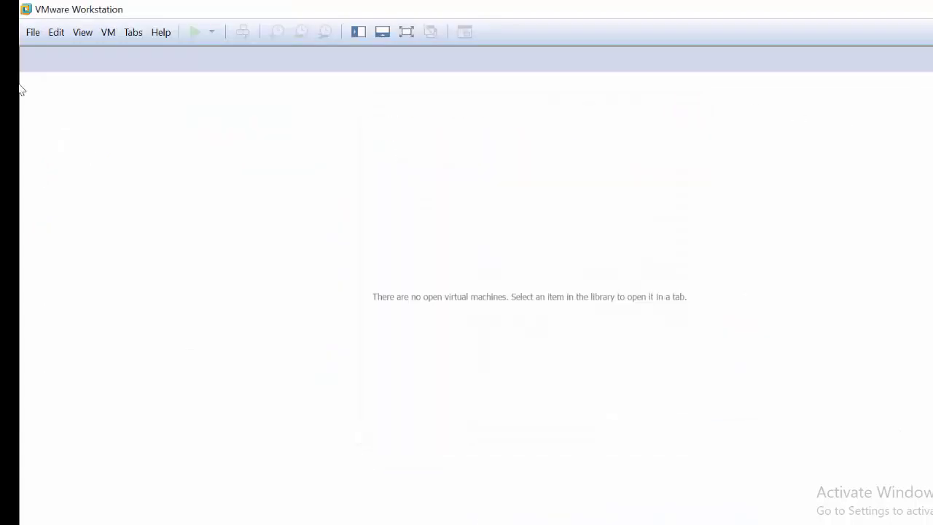
left_click(34, 34)
left_click(72, 59)
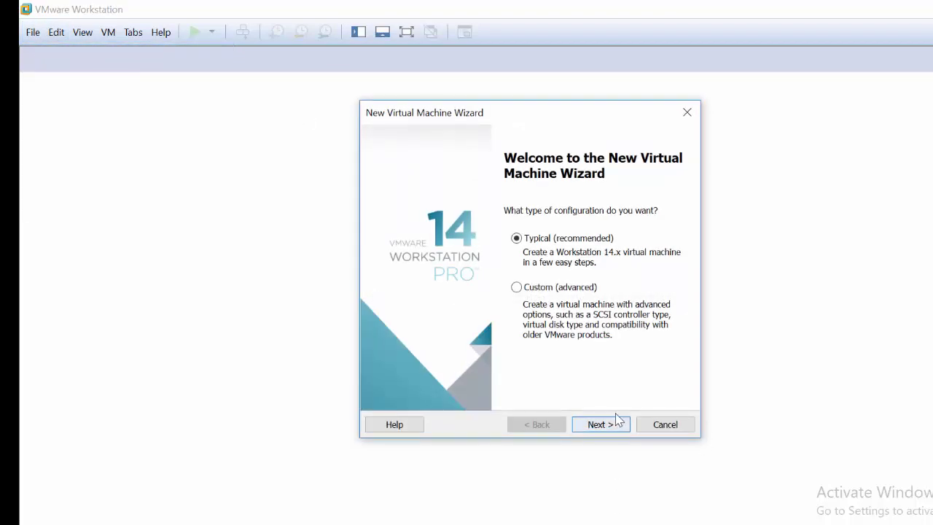
left_click(616, 423)
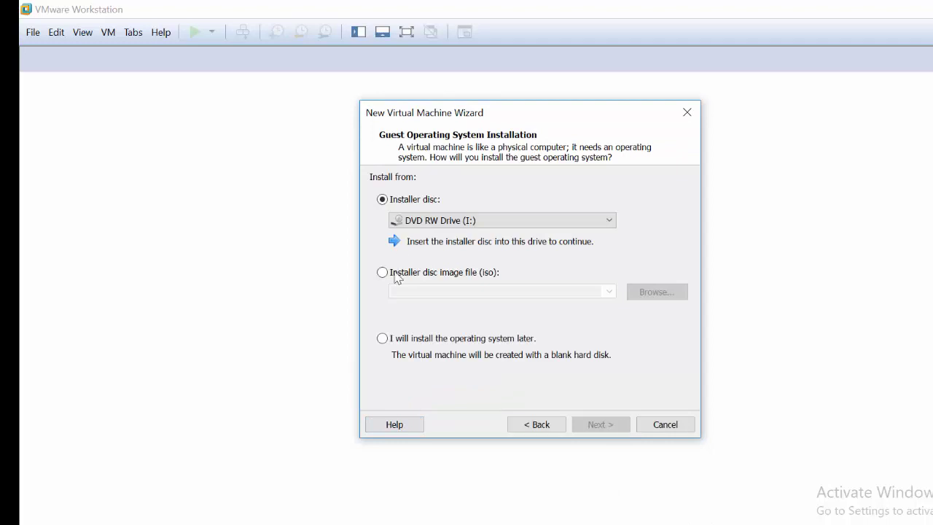
- Install from the Windows 7 SP1 (7601) disc image and continue without a product key
left_click(396, 273)
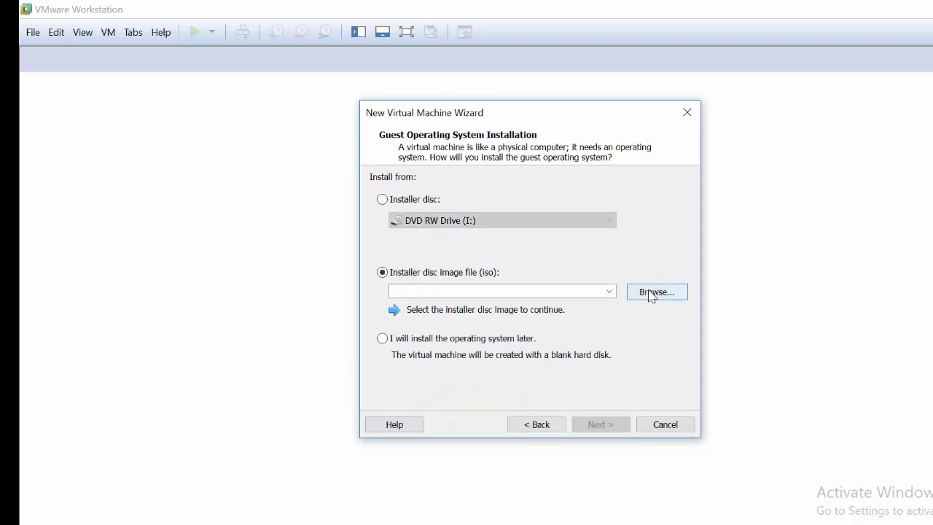
left_click(651, 295)
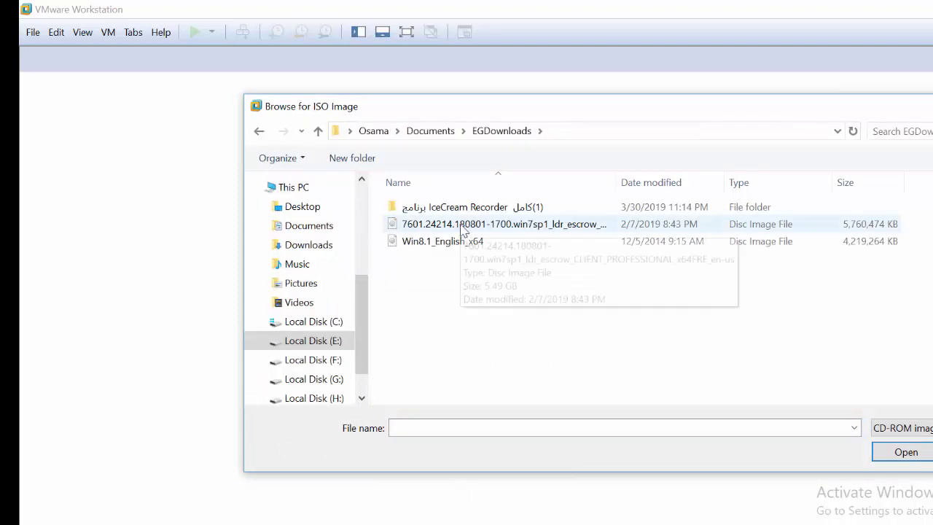
double_click(463, 228)
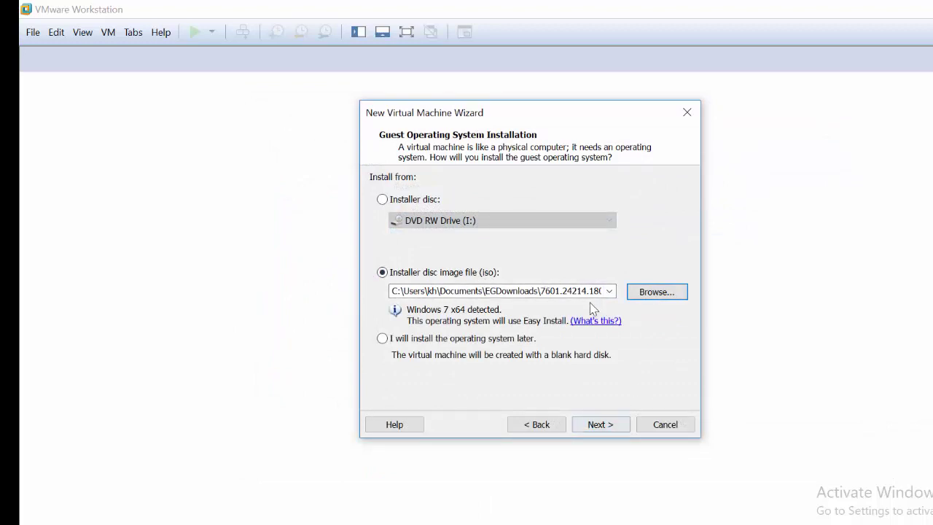
left_click(611, 430)
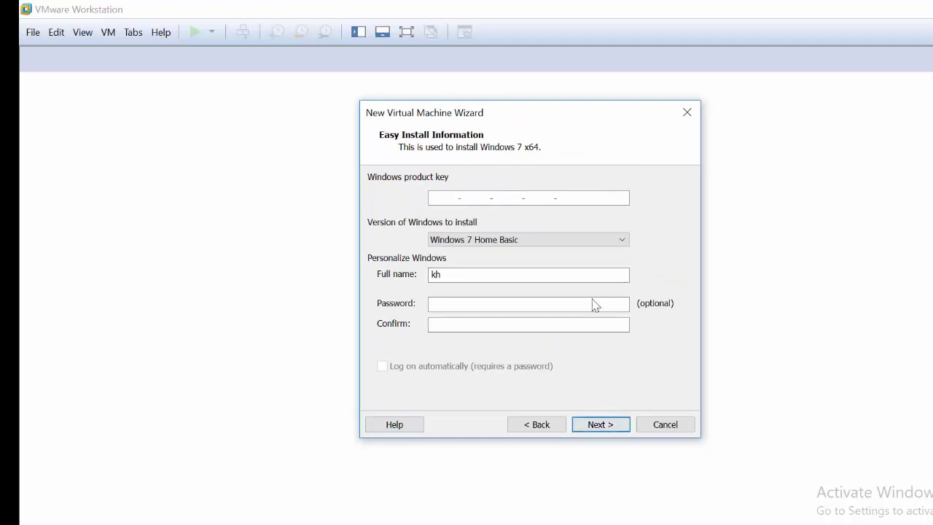
left_click(608, 424)
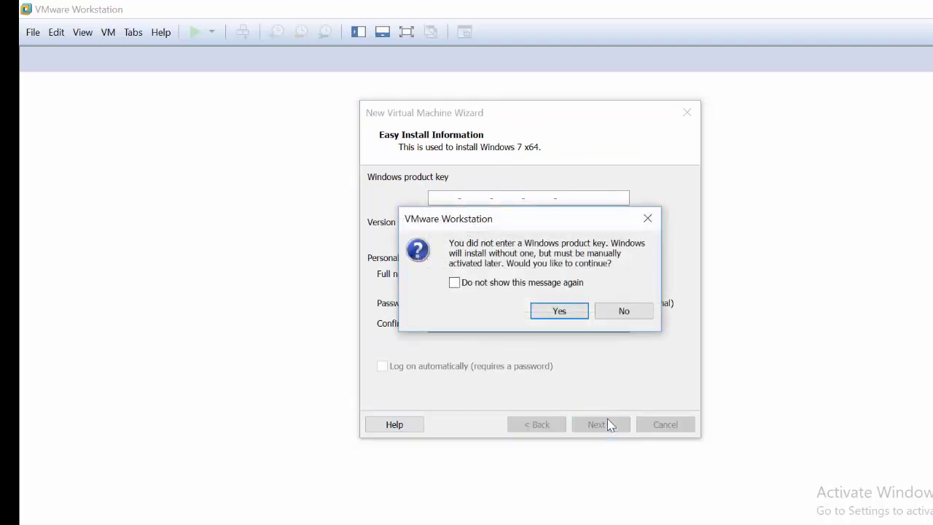
left_click(541, 313)
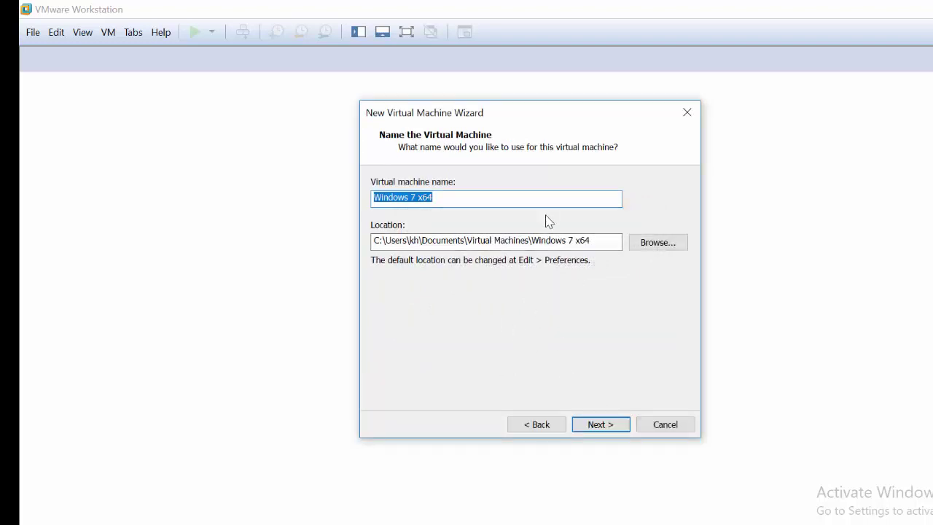
- Store the Windows 7 x64 machine on Local Disk (G:) and keep the 60 GB split disk
left_click(638, 244)
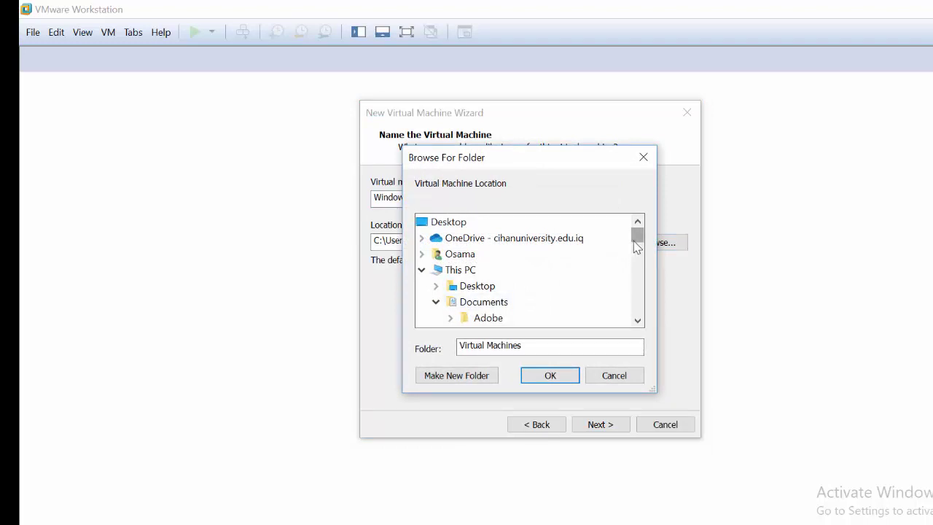
left_click_drag(637, 246, 640, 291)
left_click(481, 270)
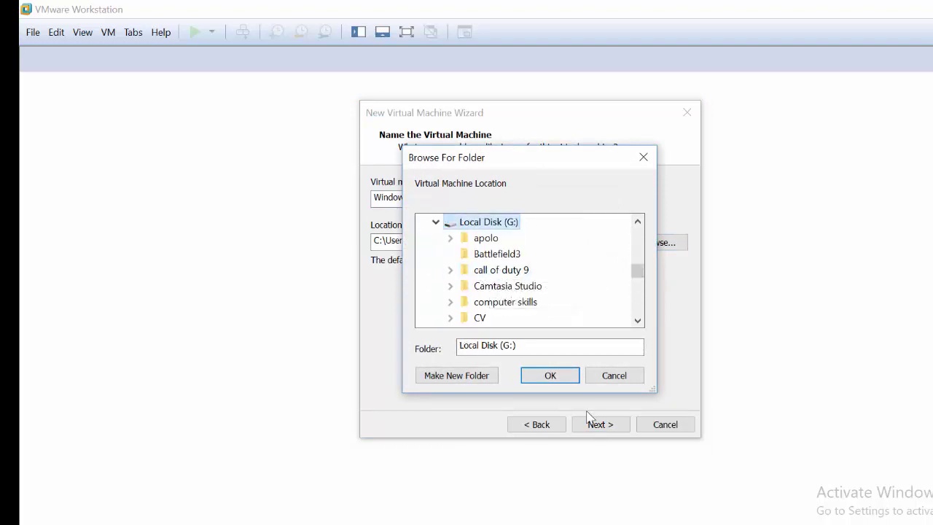
left_click(553, 378)
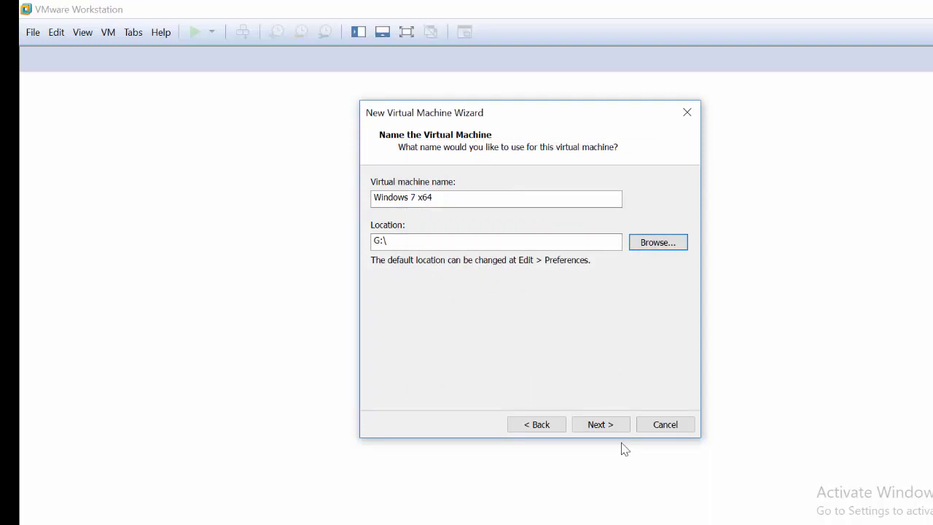
left_click(607, 424)
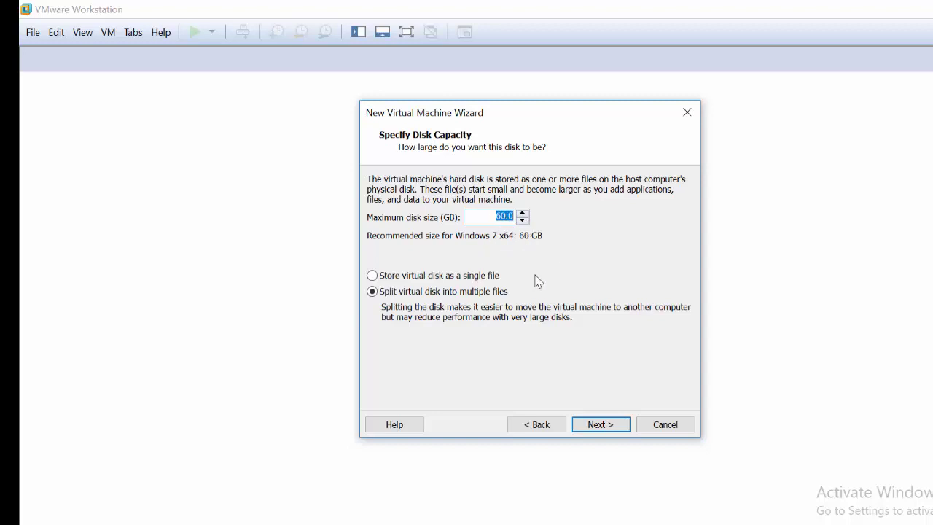
left_click(620, 425)
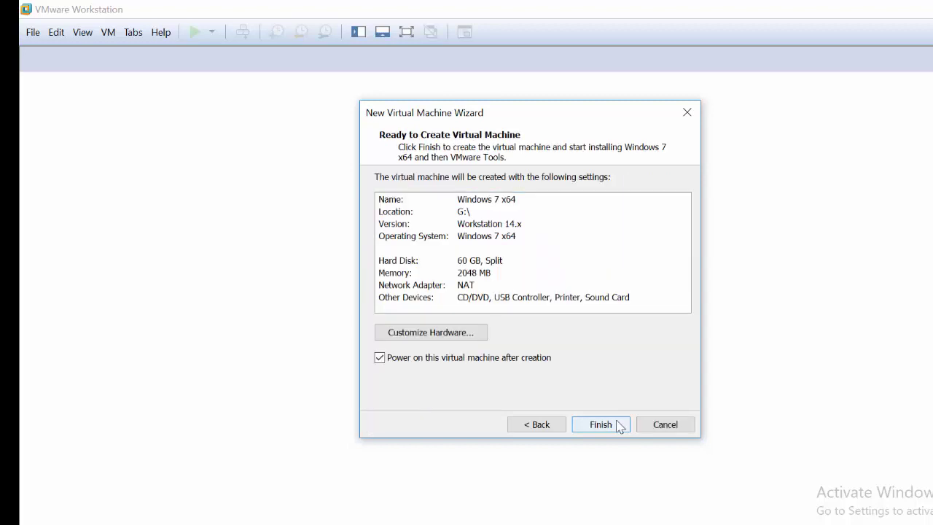
- Create the machine, select the x64 Windows 7 edition, and let Easy Install reach the desktop
left_click(618, 424)
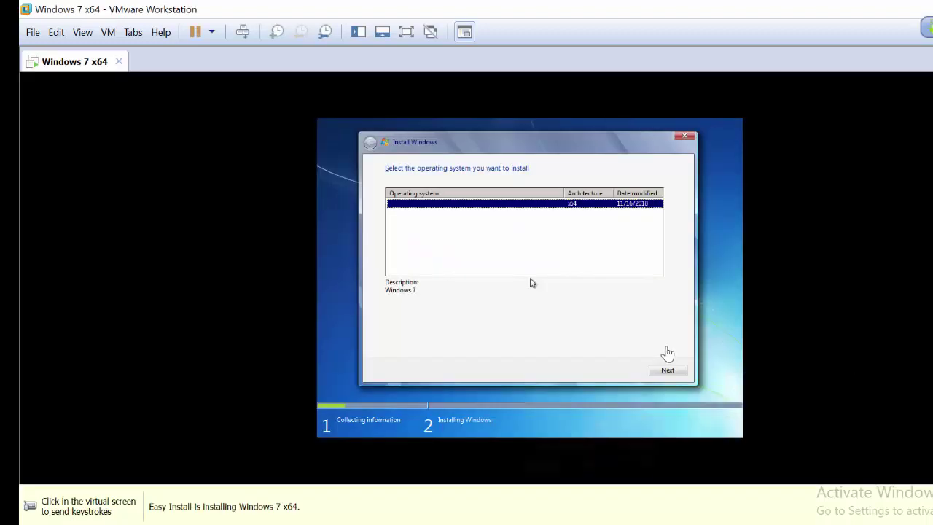
left_click(551, 262)
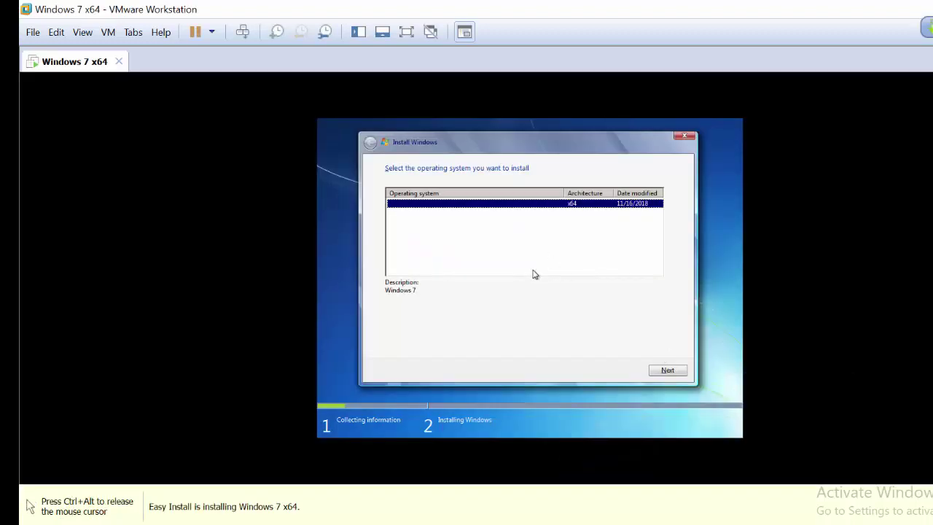
left_click(533, 274)
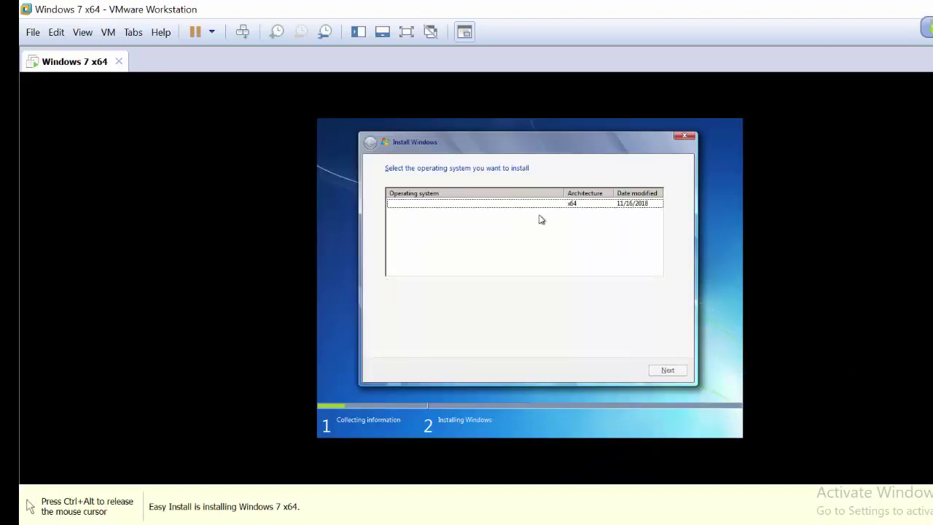
left_click(547, 204)
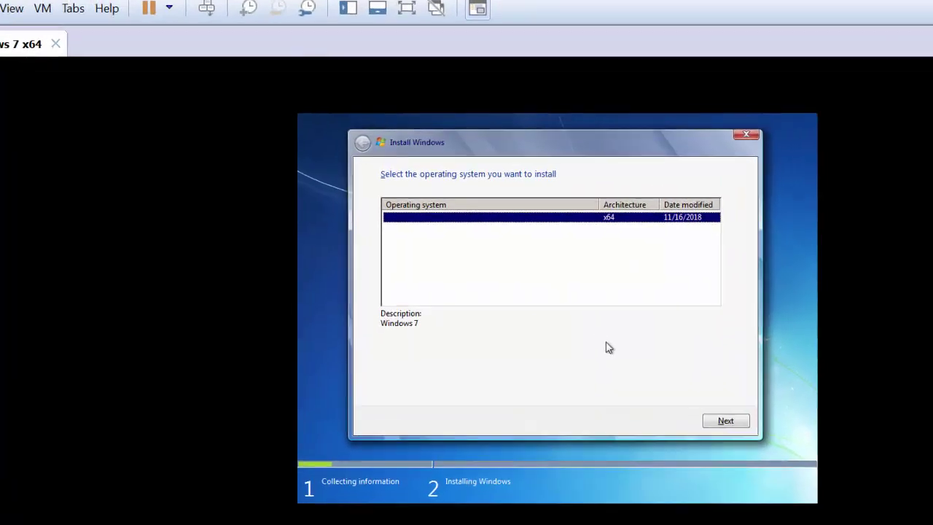
left_click(776, 457)
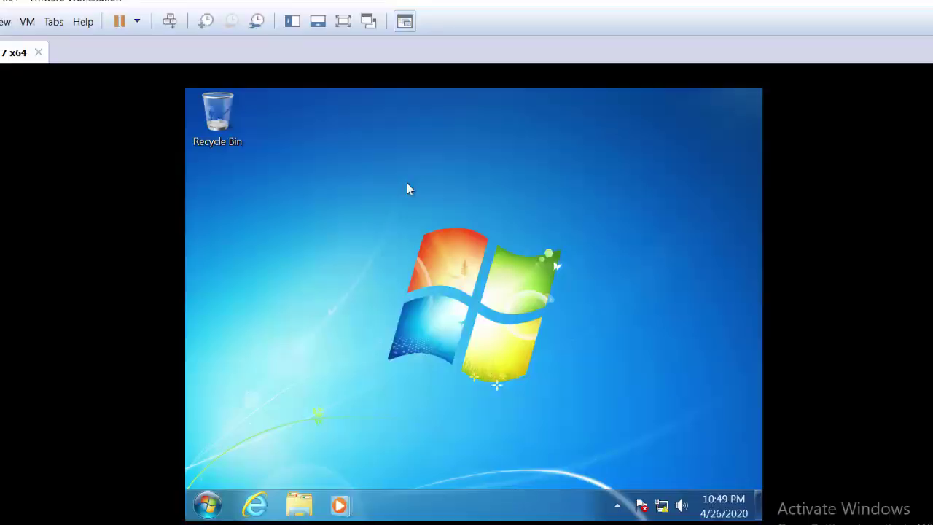
- Start a new typical virtual machine wizard
left_click(10, 23)
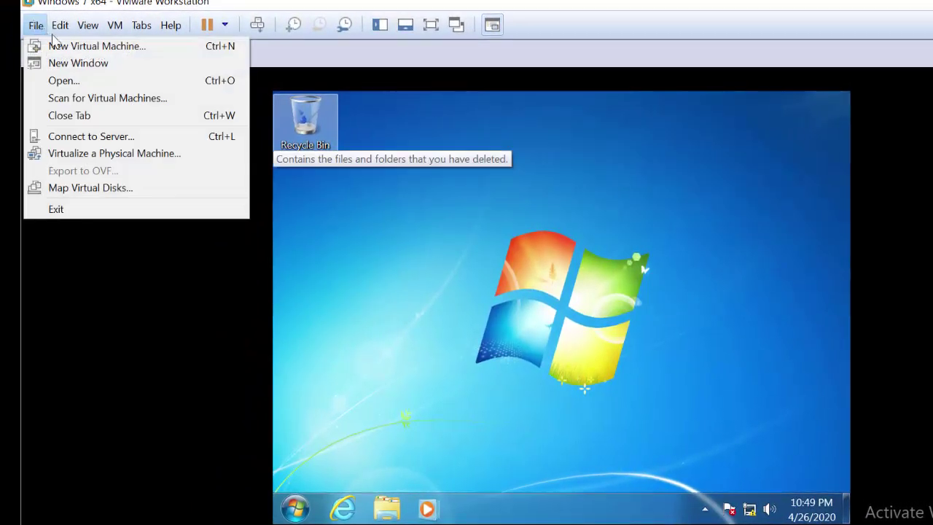
mouse_move(58, 28)
left_click(43, 45)
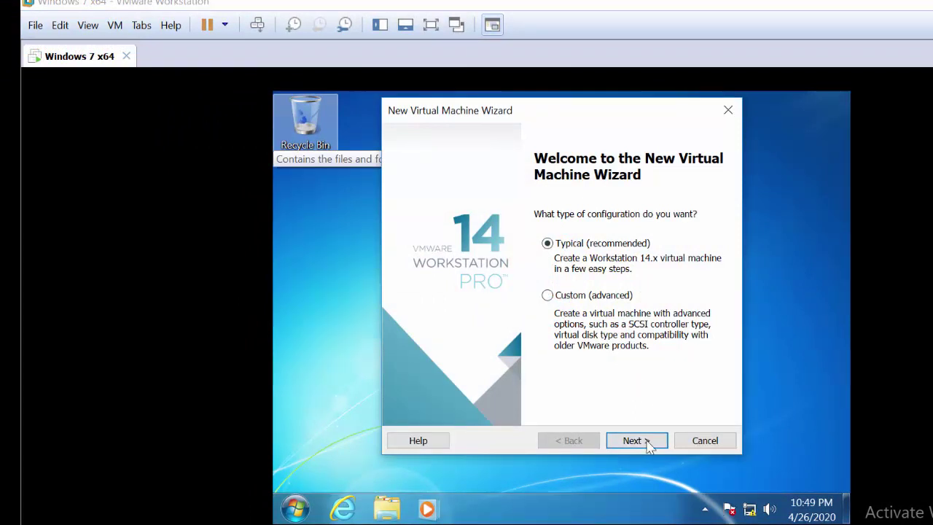
left_click(647, 441)
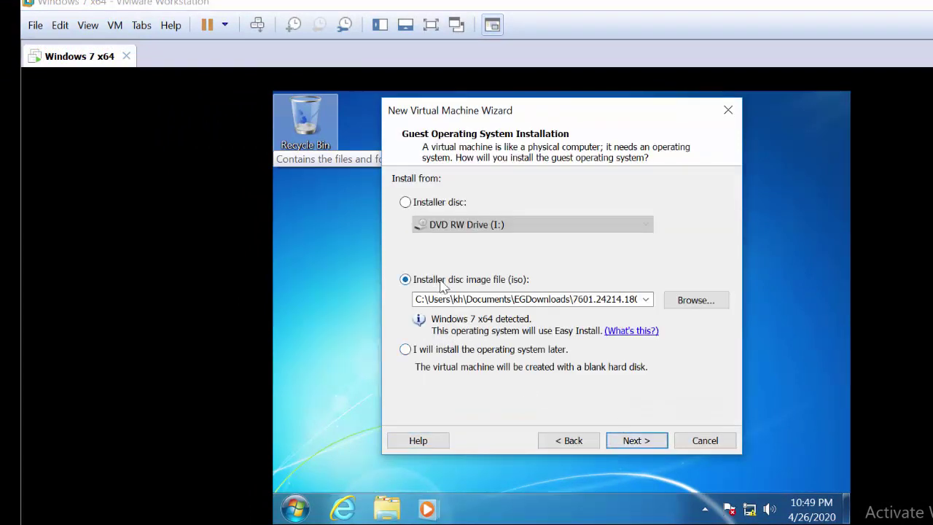
- Choose the 17763 Windows Server ISO from E:\cihan_university\computer skills as the installer
left_click(678, 306)
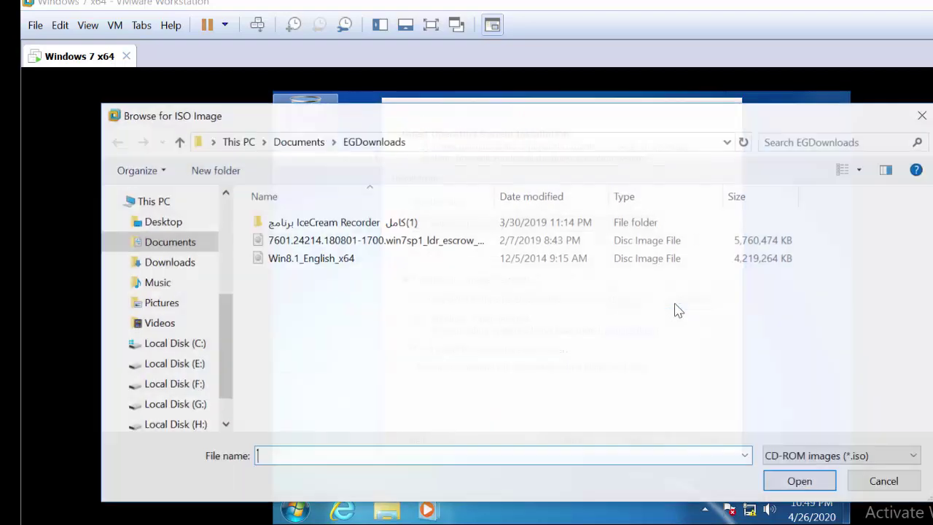
left_click(181, 364)
left_click(295, 299)
double_click(295, 299)
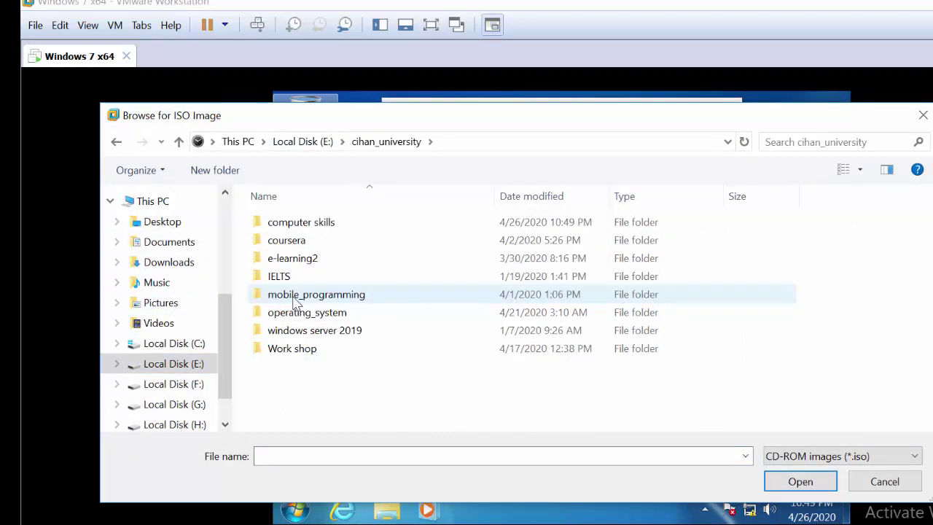
double_click(302, 227)
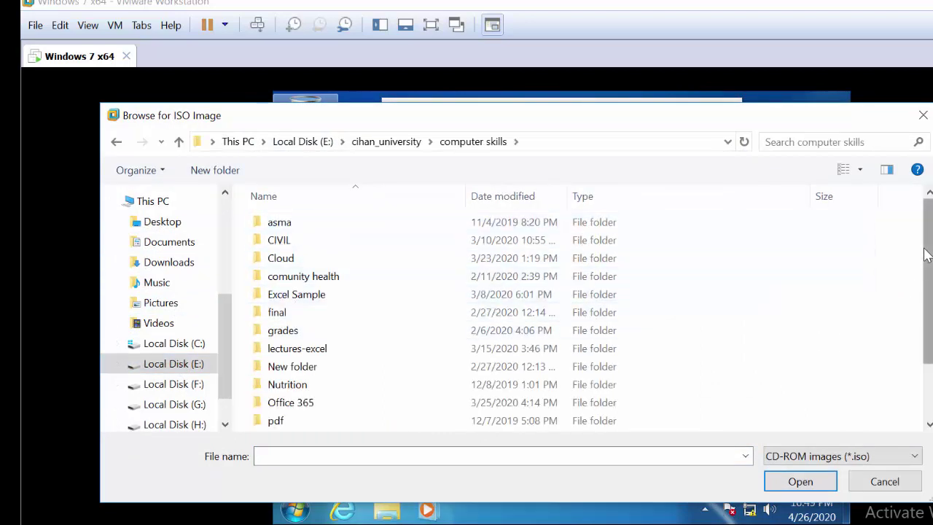
left_click_drag(927, 262, 927, 313)
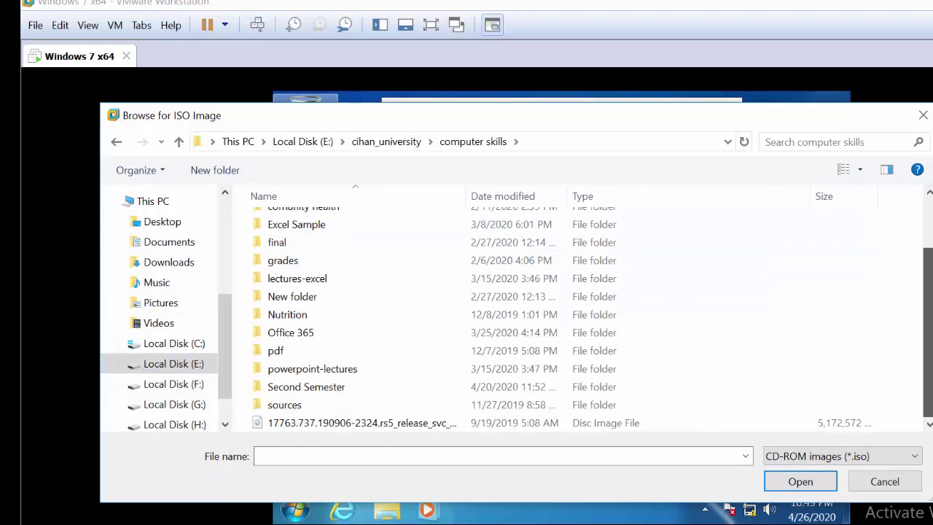
double_click(421, 423)
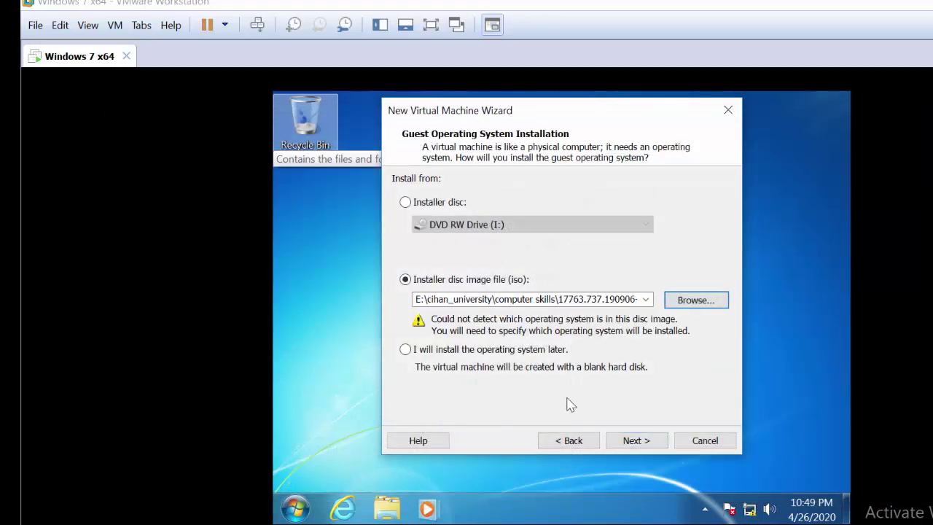
- Choose Windows Server 2016 as the guest OS version and proceed to naming
left_click(635, 439)
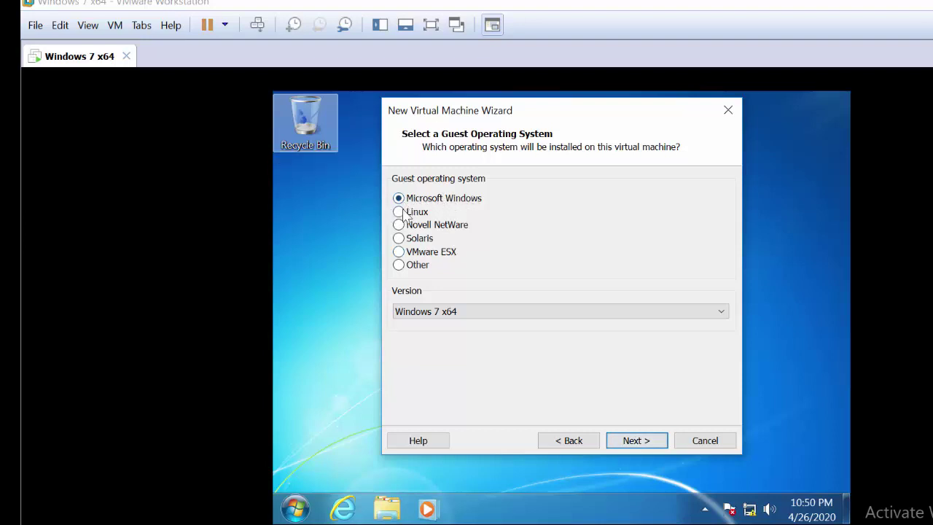
left_click(548, 314)
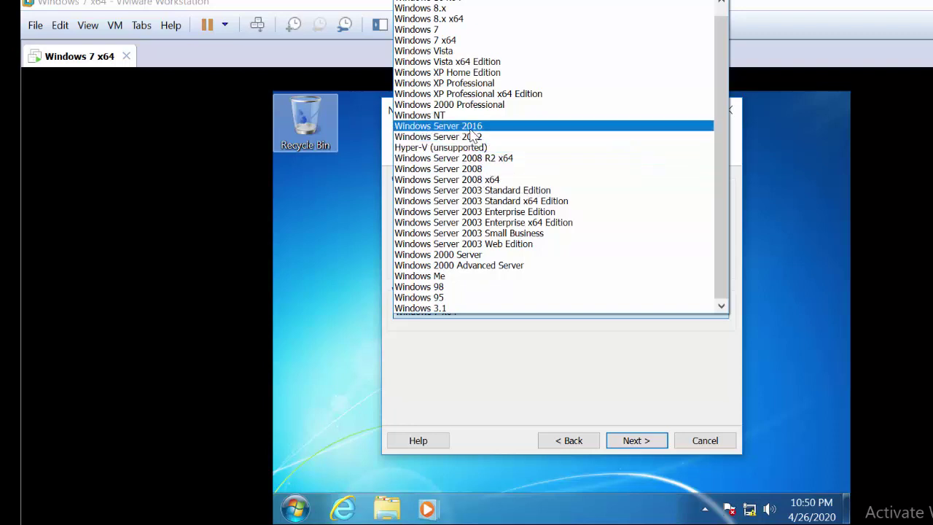
left_click(471, 130)
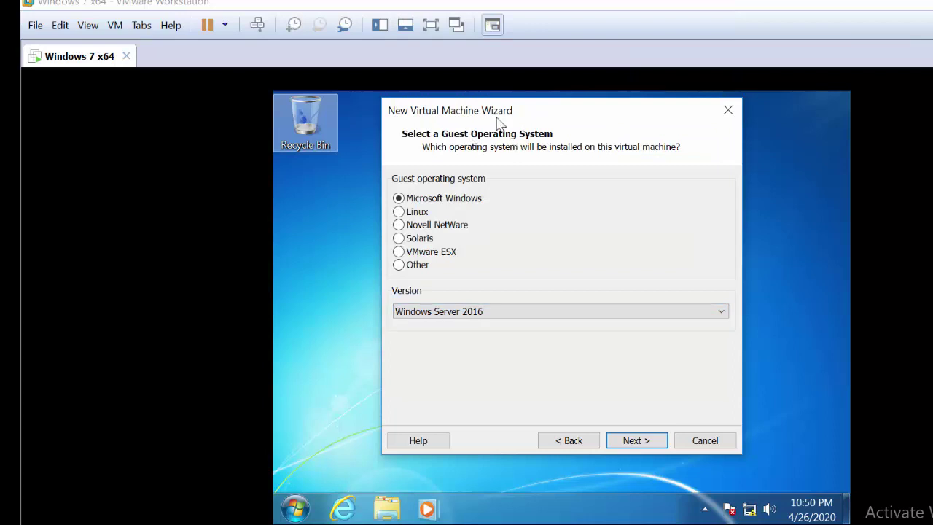
left_click(642, 441)
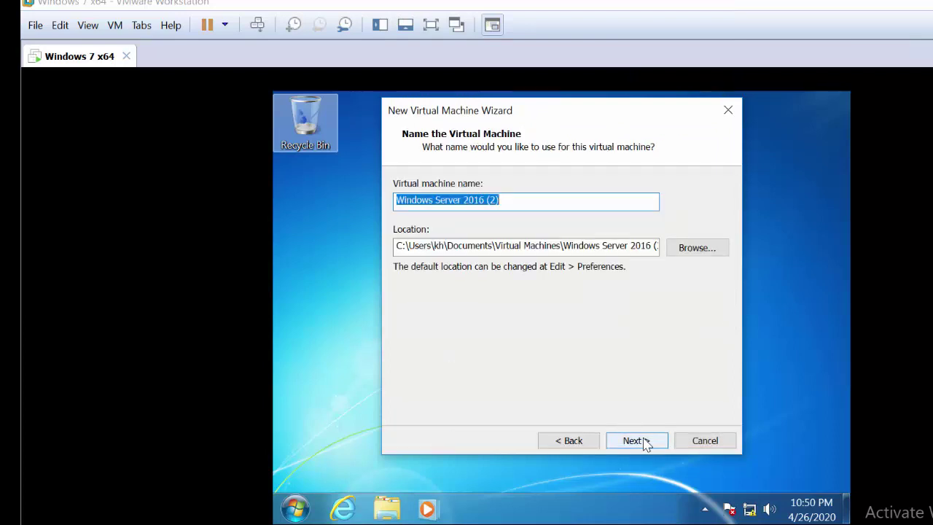
- Set the machine location to drive G:\ and dismiss the existing-machine warning
left_click(675, 248)
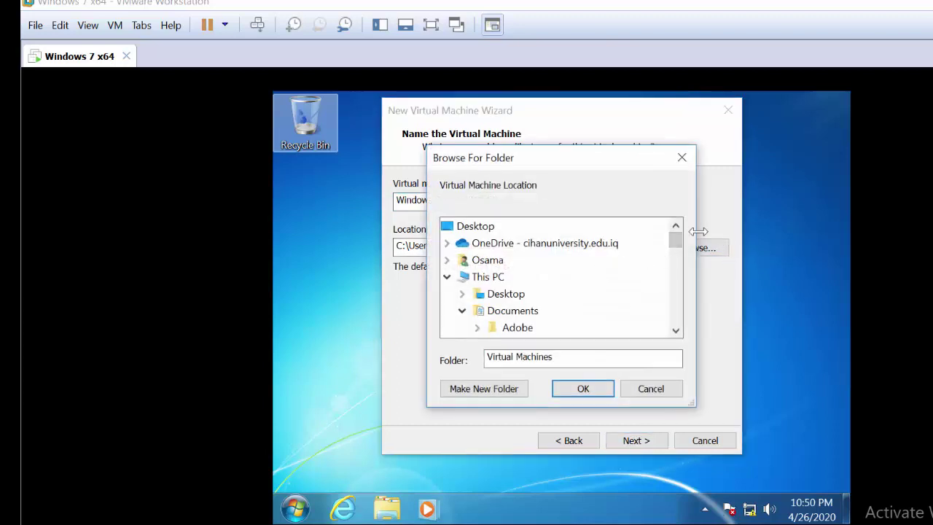
left_click_drag(675, 244, 676, 294)
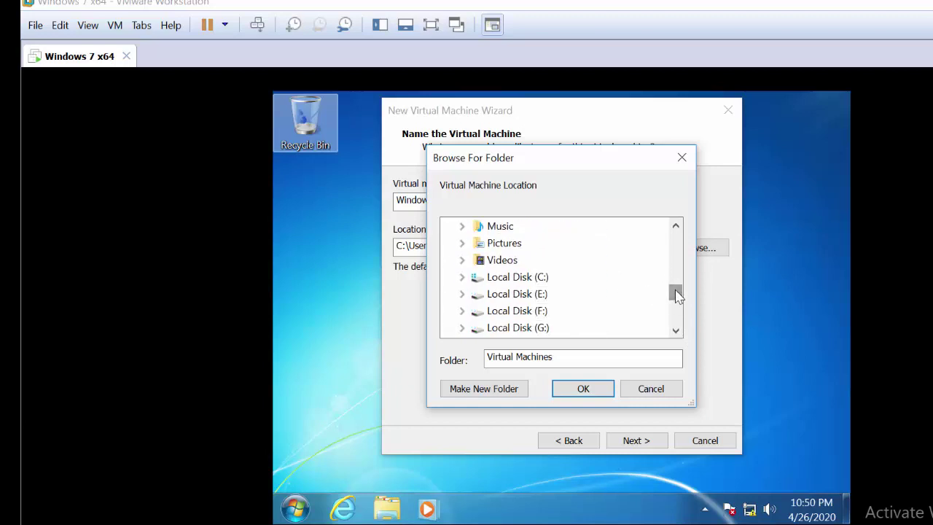
double_click(536, 327)
left_click(585, 389)
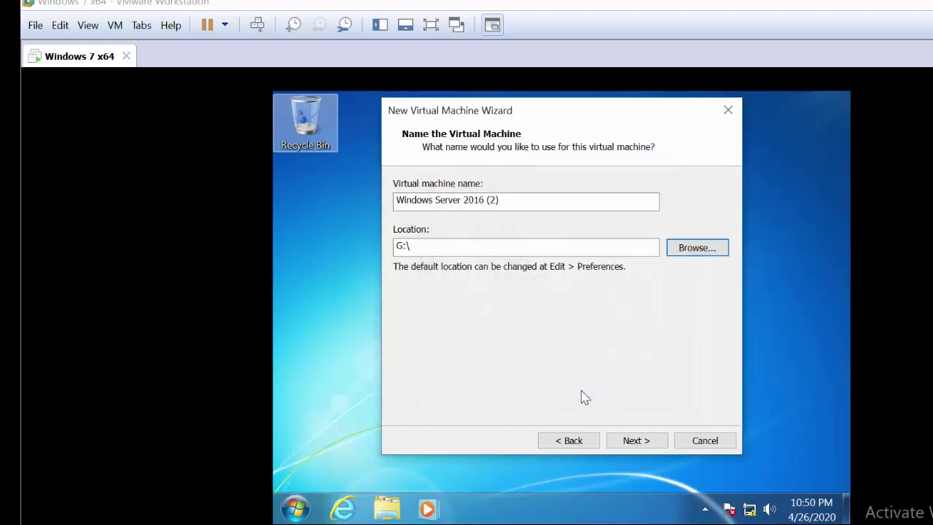
left_click(637, 441)
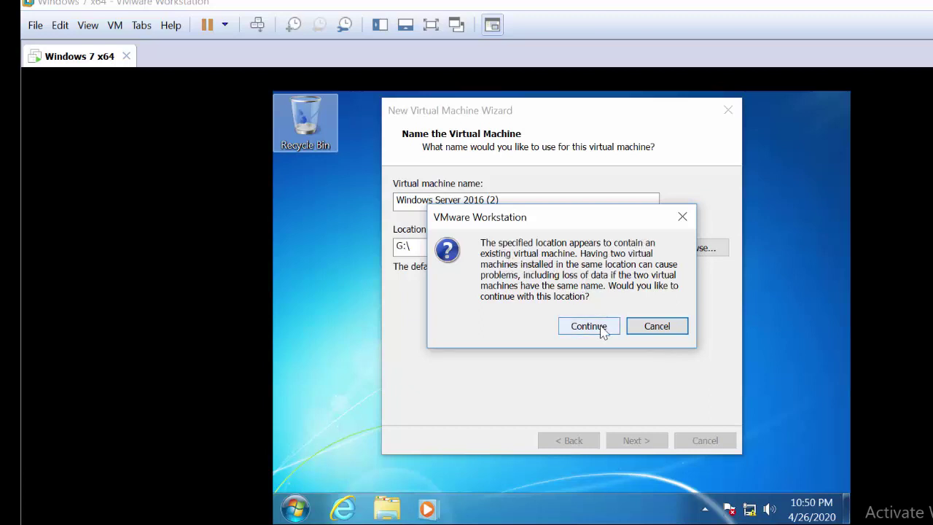
left_click(682, 216)
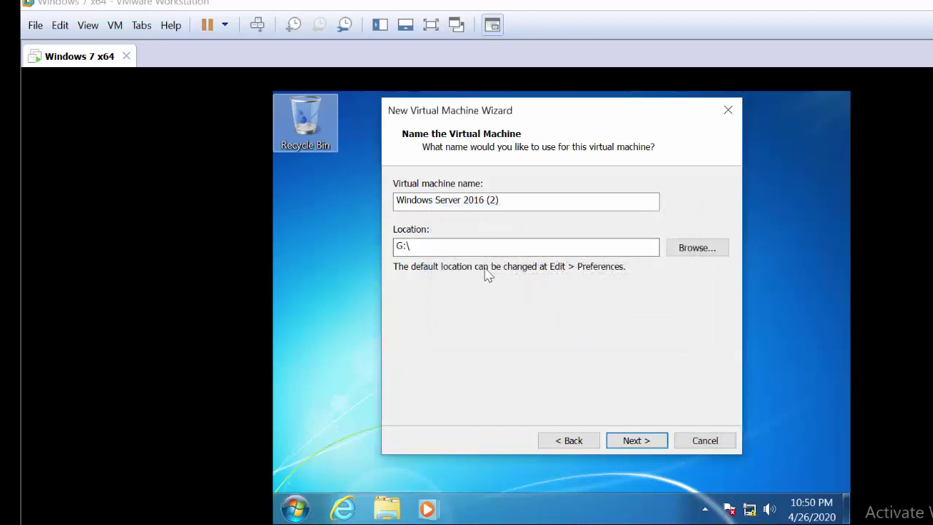
- Change the location path to G:\server and continue to the disk-size step
left_click(492, 245)
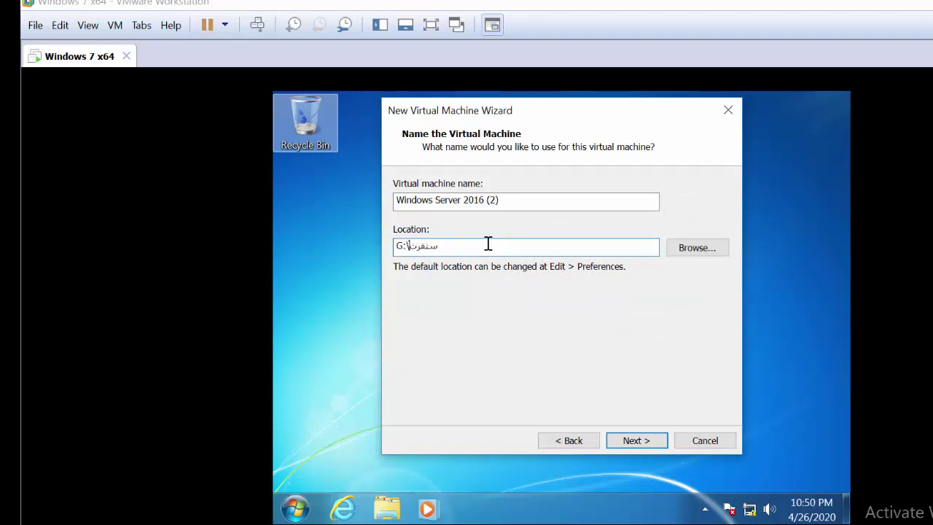
key("BackSpace")
key("BackSpace")
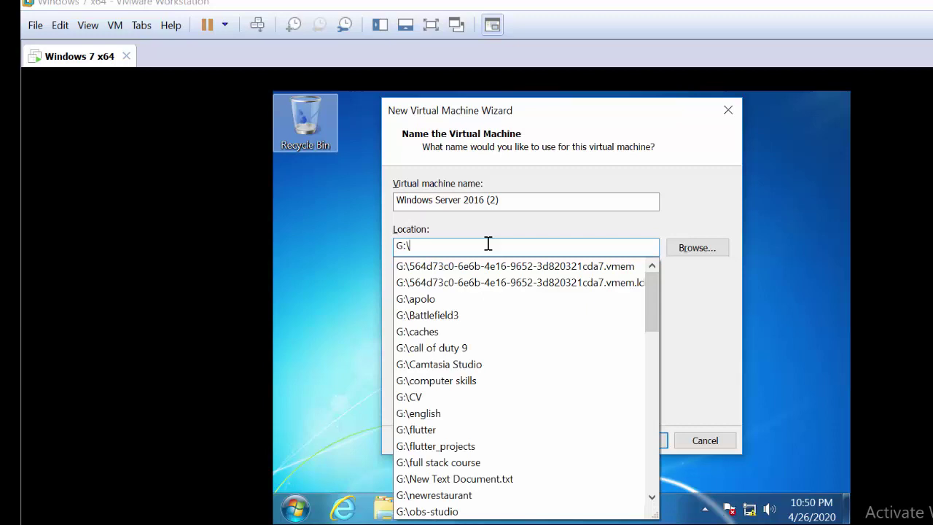
type("server")
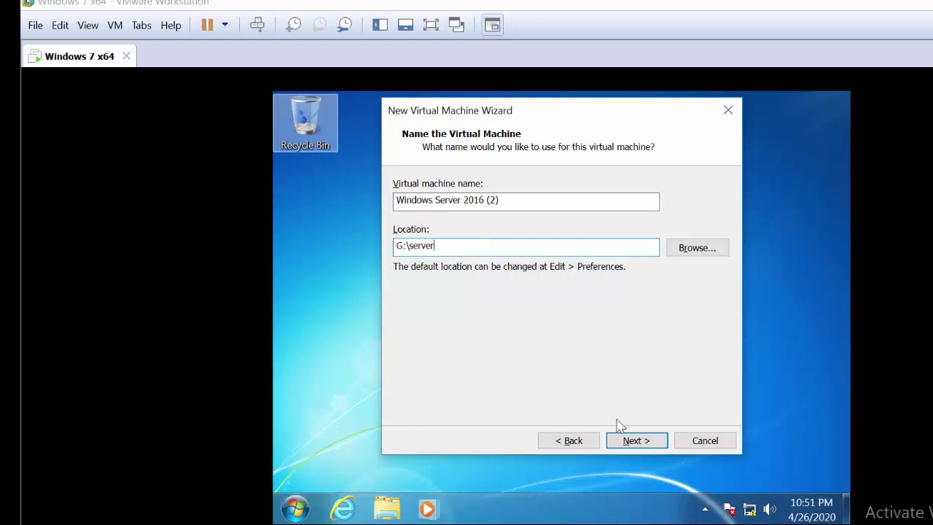
left_click(640, 442)
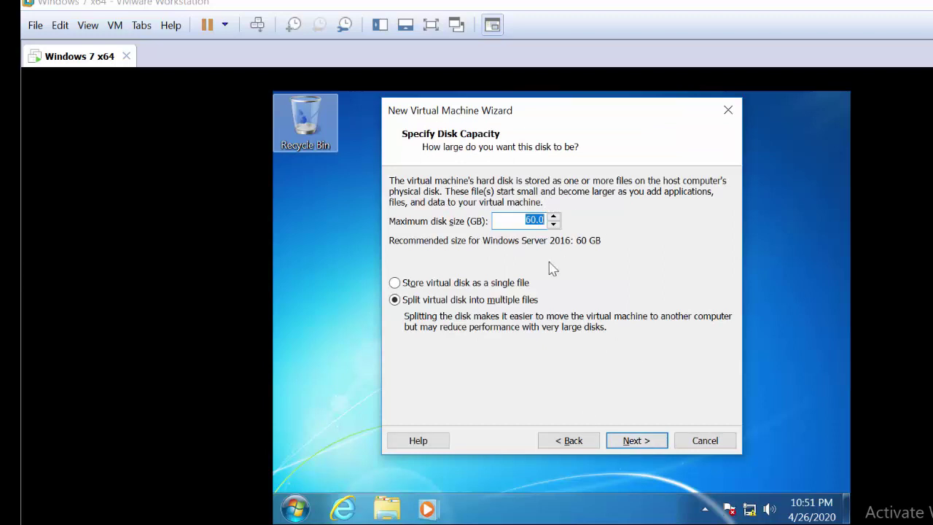
- Accept the 60 GB disk, create the machine, and power on Windows Server 2016 (2)
left_click(642, 440)
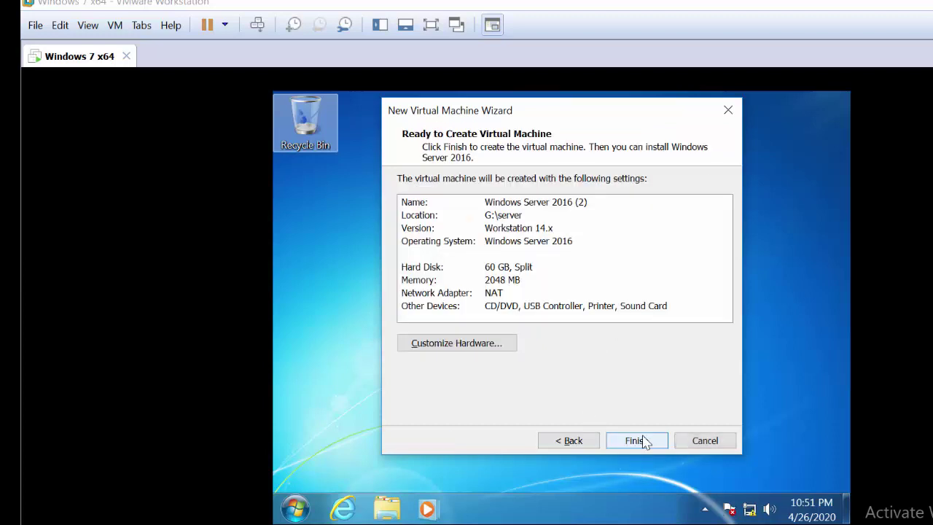
left_click(653, 443)
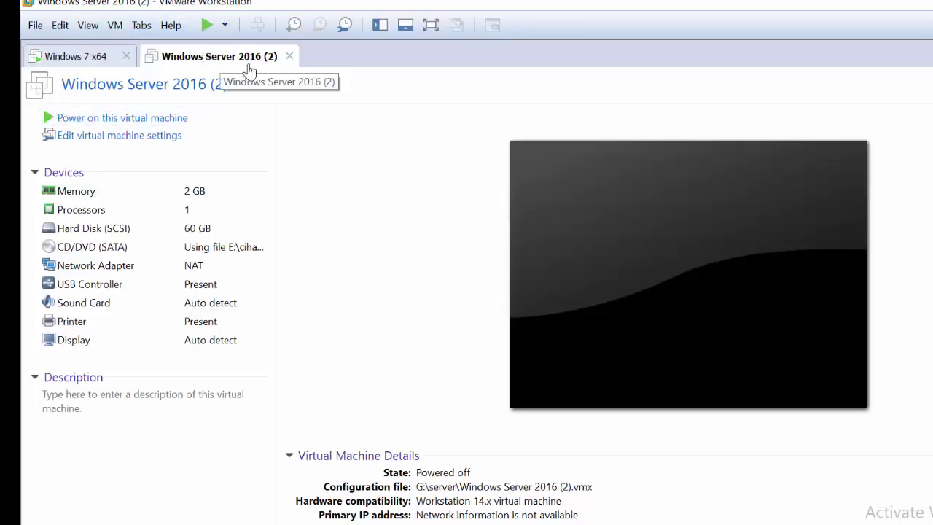
left_click(131, 124)
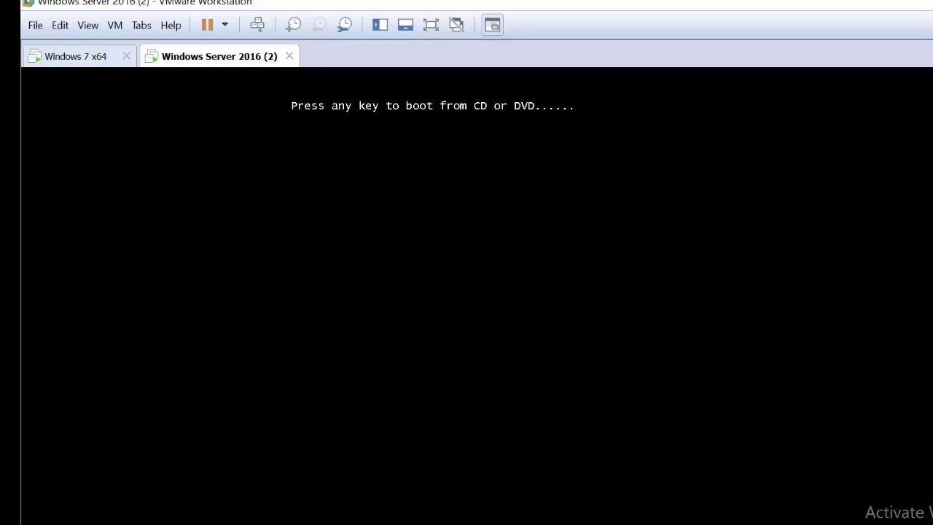
- Boot from the DVD, keep the default language settings, and begin Windows Server 2019 installation
key("Return")
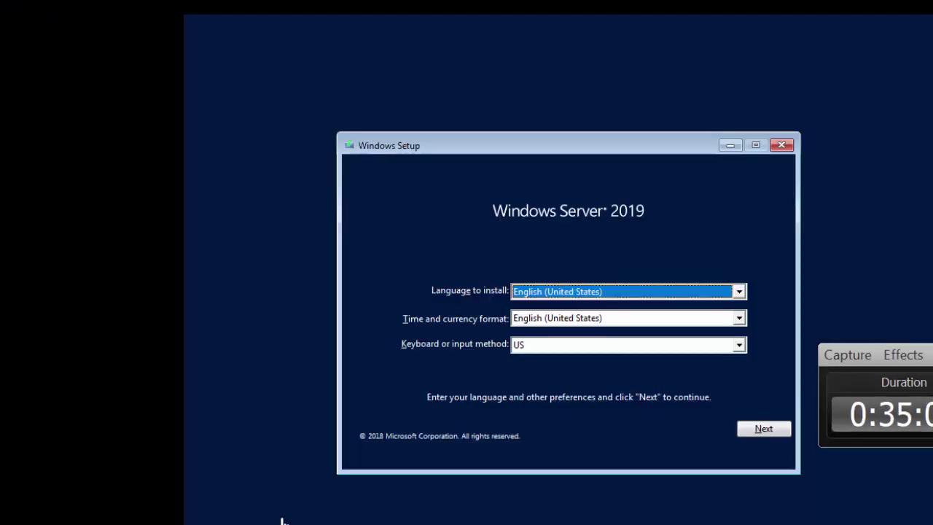
left_click(758, 431)
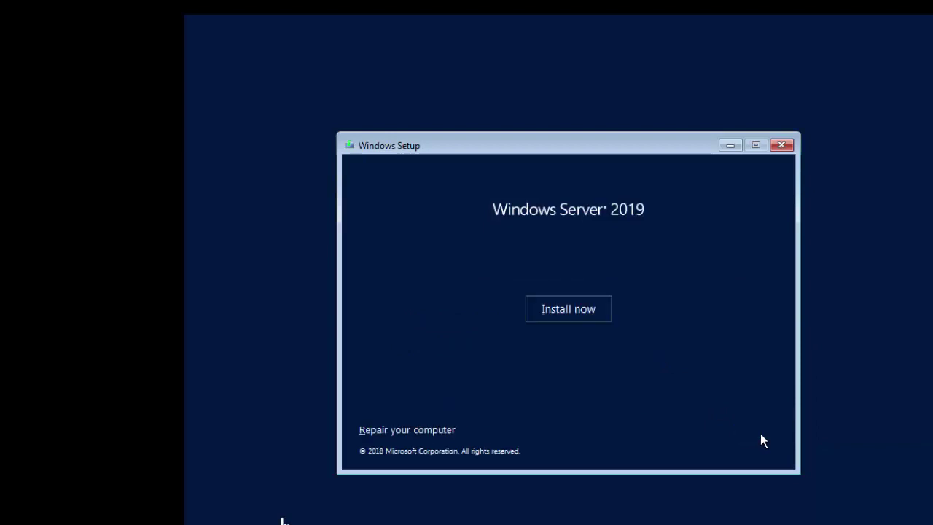
left_click(582, 313)
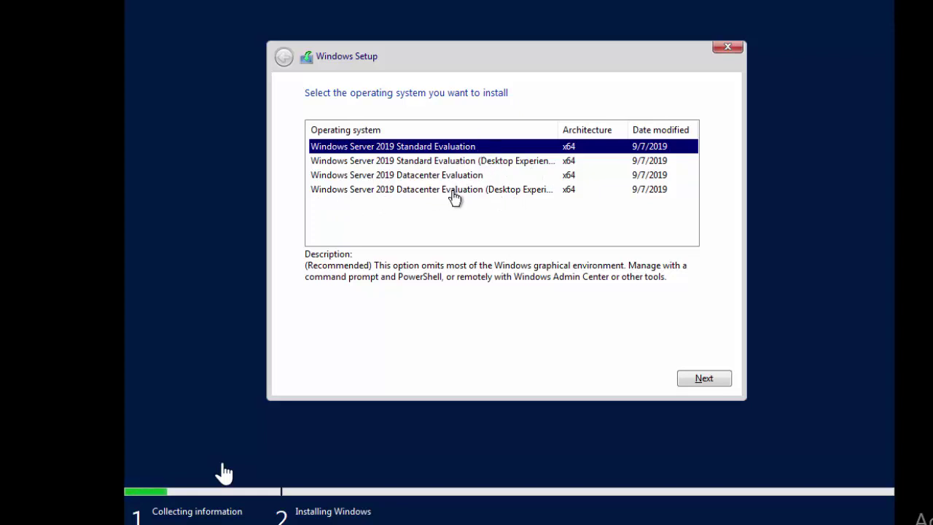
- Pick Datacenter Evaluation (Desktop Experience), accept the licence, and custom-install onto Drive 0 unallocated space
left_click(454, 192)
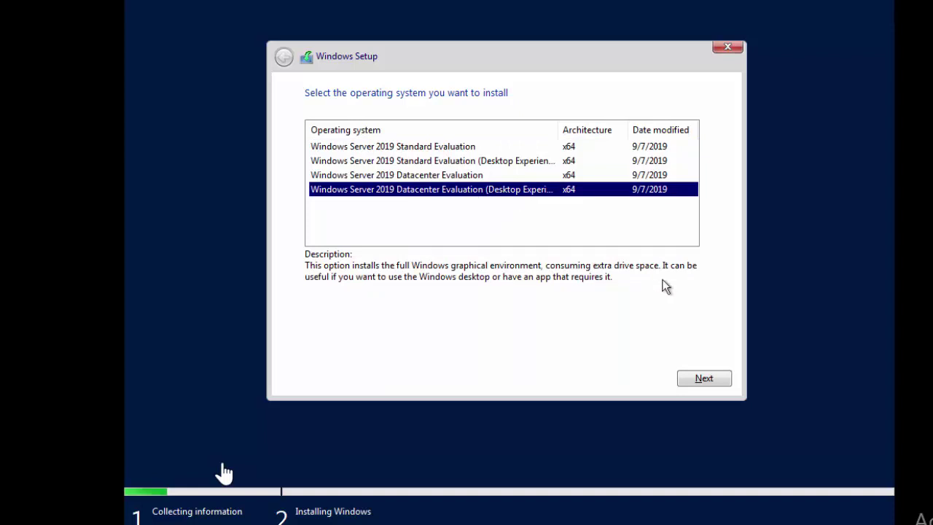
left_click(720, 381)
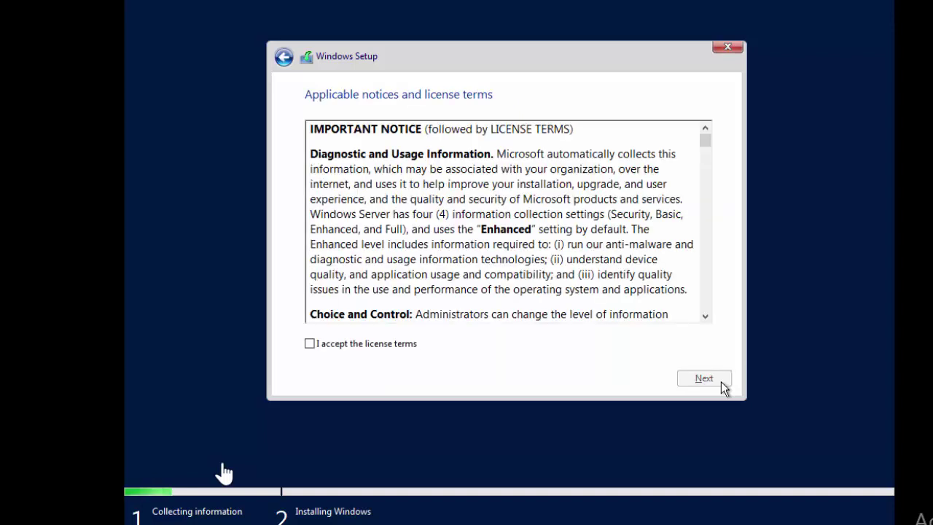
left_click(394, 345)
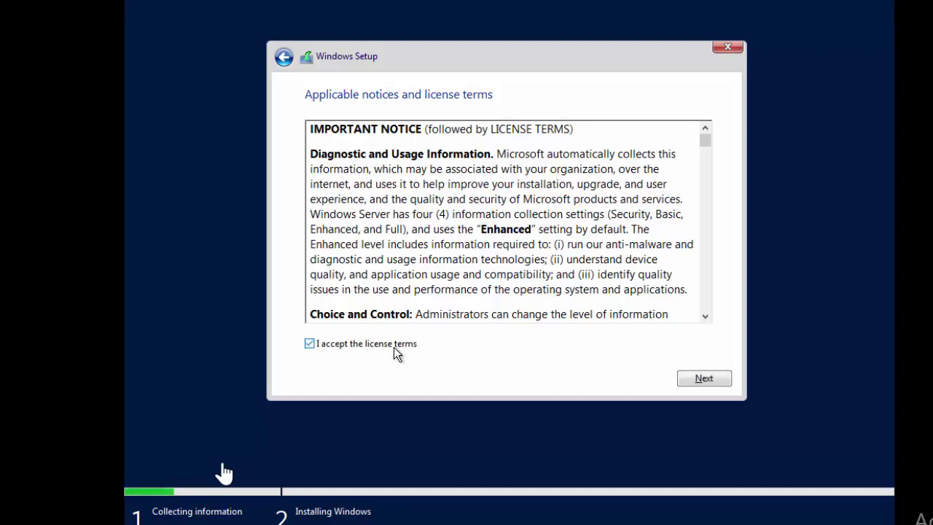
left_click(725, 384)
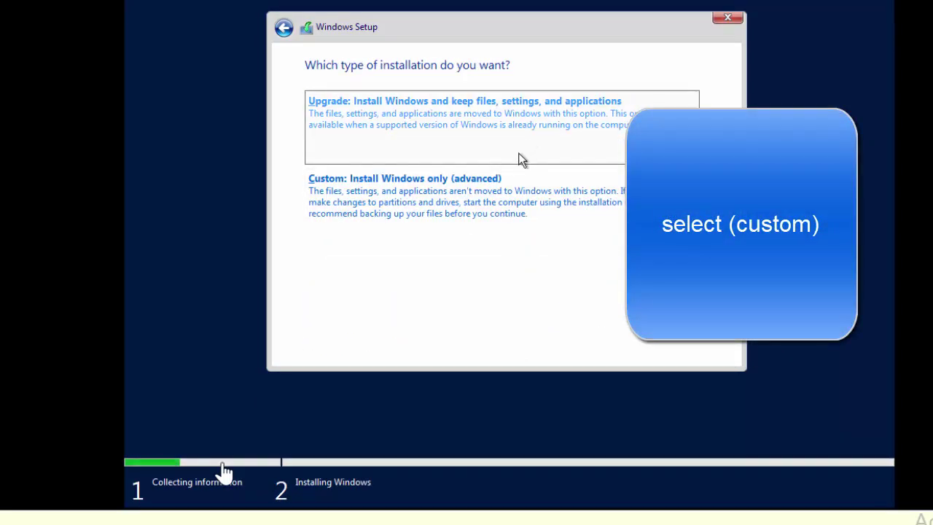
left_click(504, 198)
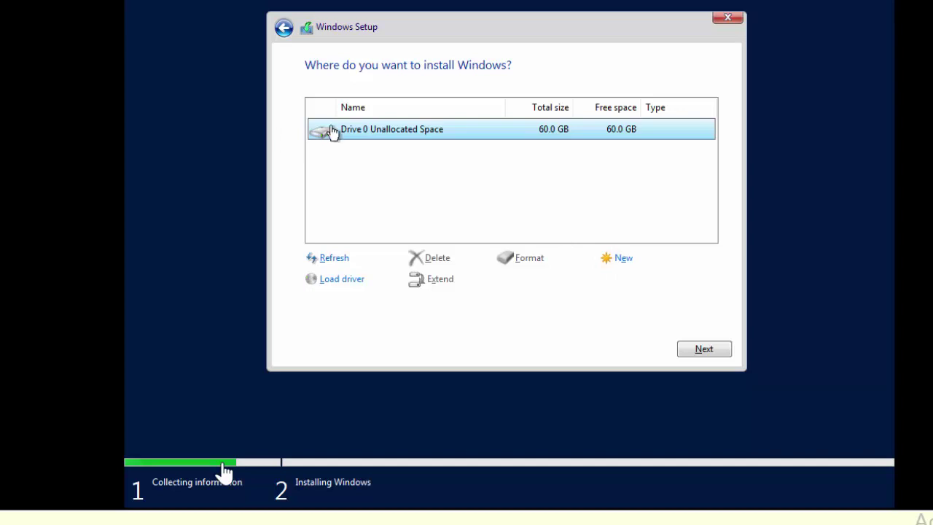
left_click(707, 351)
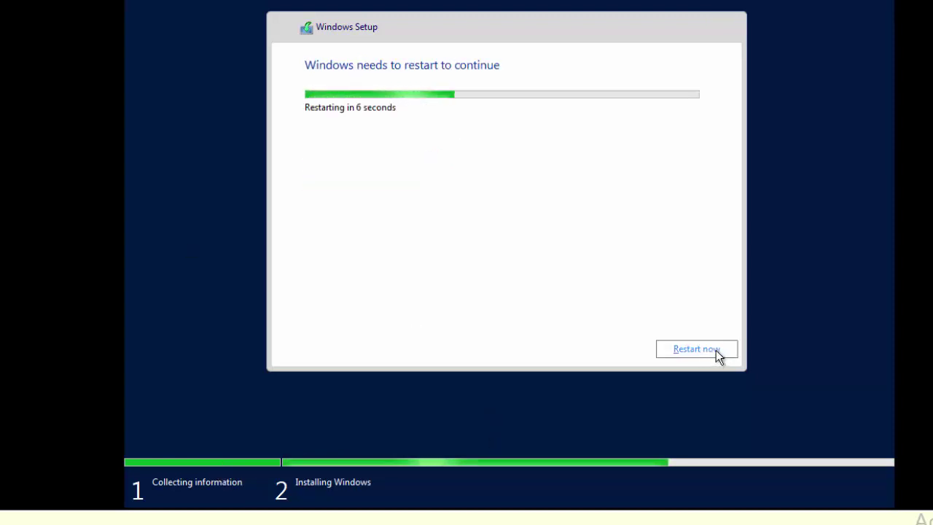
- Restart the VM immediately to finish Windows setup
left_click(718, 355)
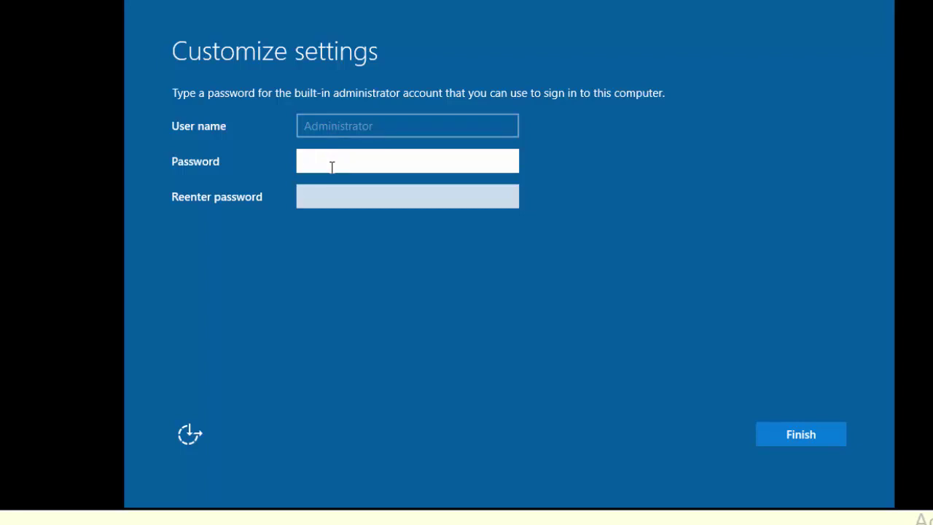
- Enter and confirm a password for the built-in Administrator account, then finish setup
type("P@s")
key("BackSpace")
key("BackSpace")
key("BackSpace")
left_click(508, 162)
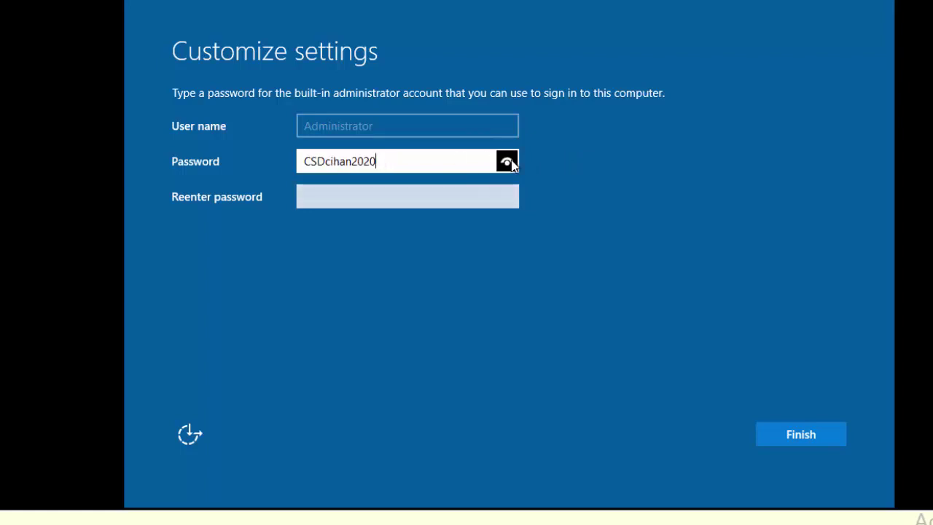
left_click(435, 202)
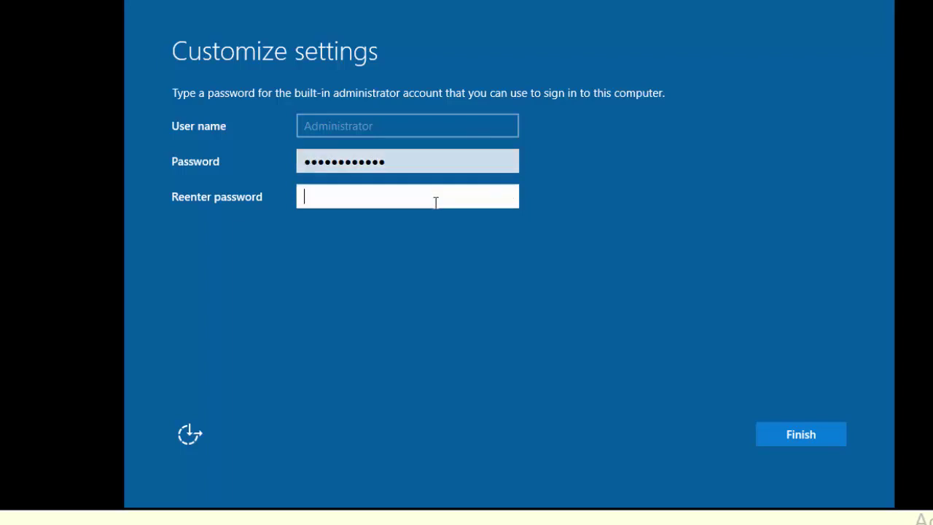
left_click(799, 435)
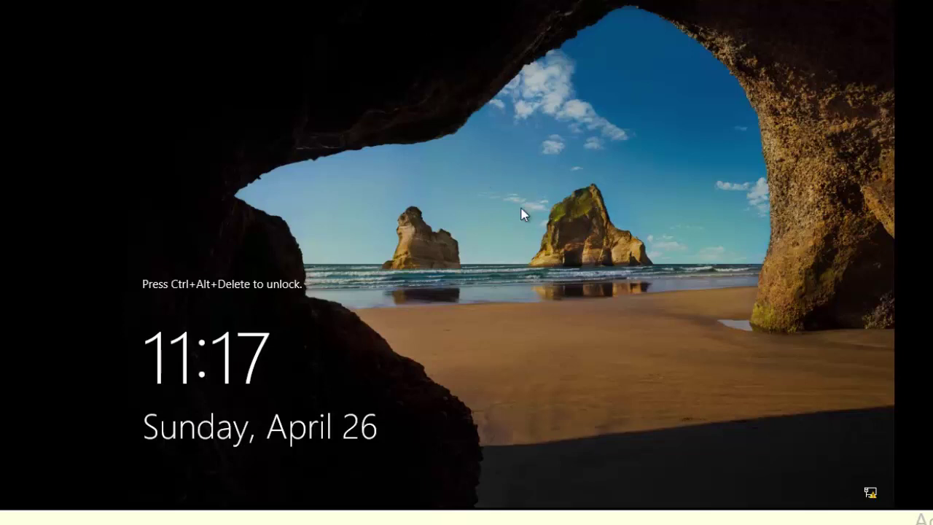
- Send Ctrl+Alt+Delete and sign in as Administrator with the account password
key("ctrl+alt+Delete")
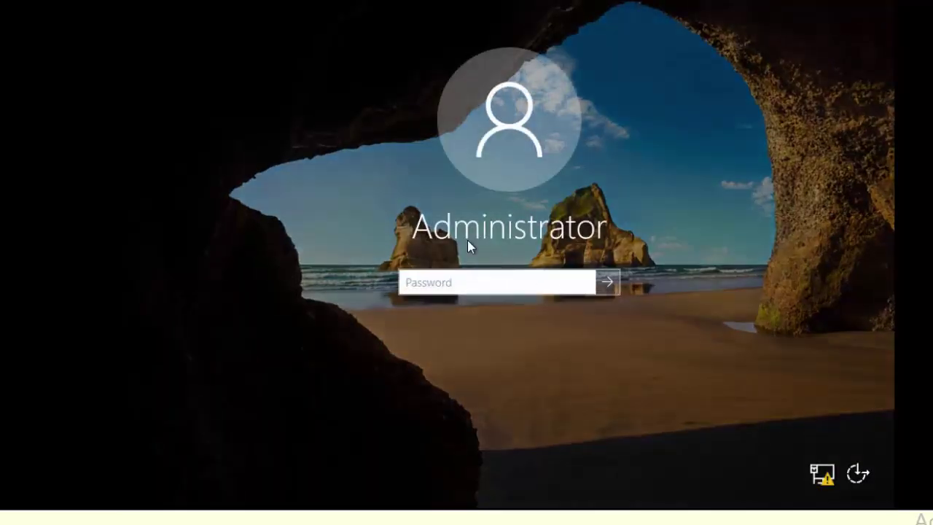
type("***")
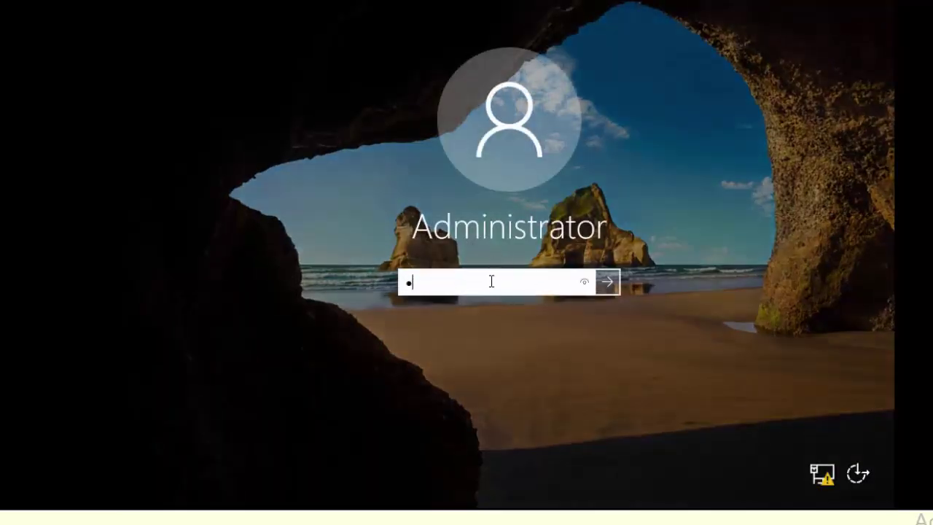
type("**********")
left_click(608, 283)
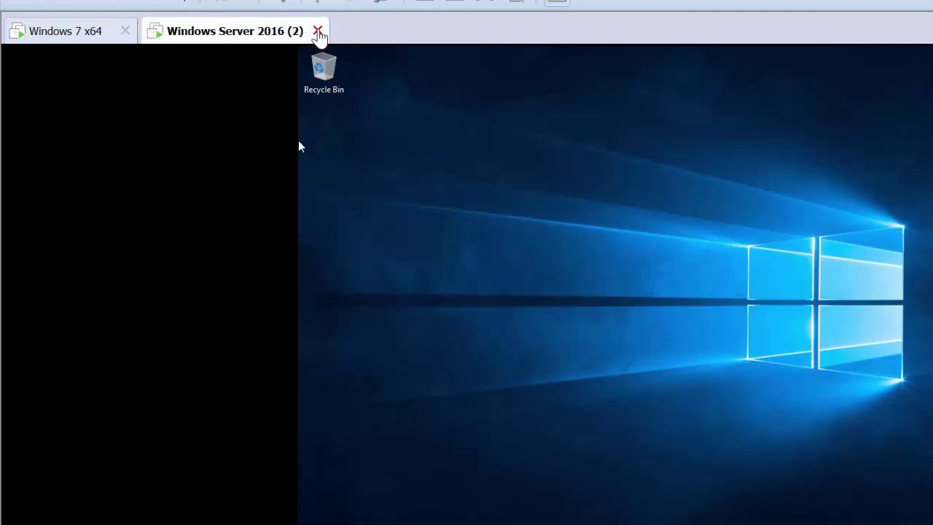
- Power off and close the Windows Server 2016 (2) VM, then reopen its file from G:\server
left_click(318, 32)
left_click(625, 337)
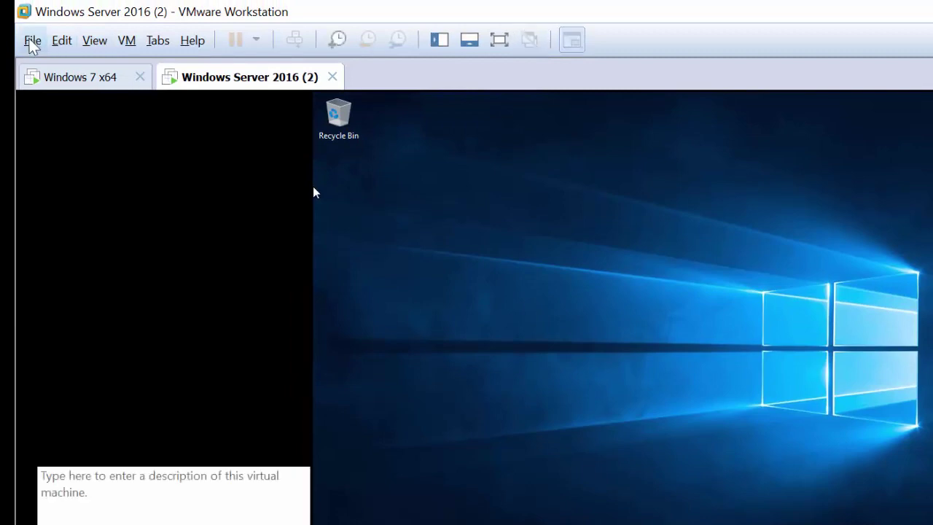
left_click(32, 41)
left_click(87, 106)
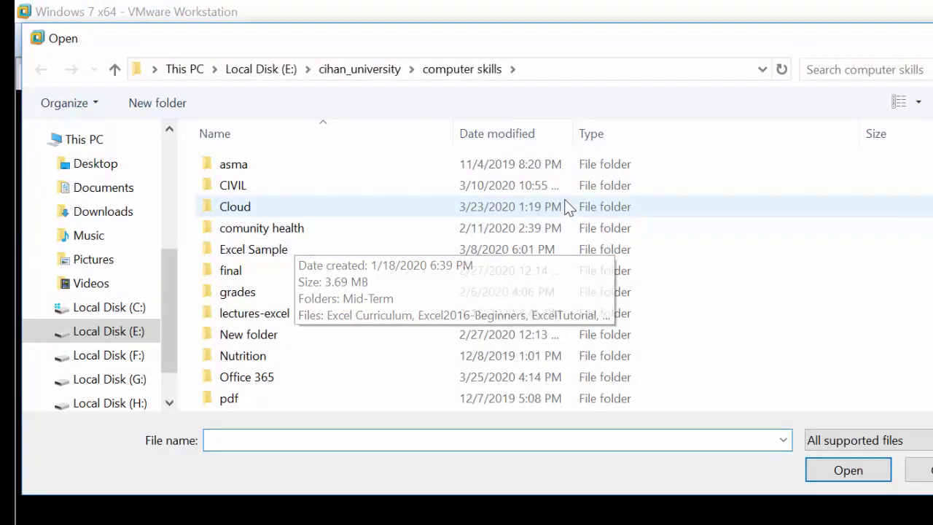
left_click(123, 379)
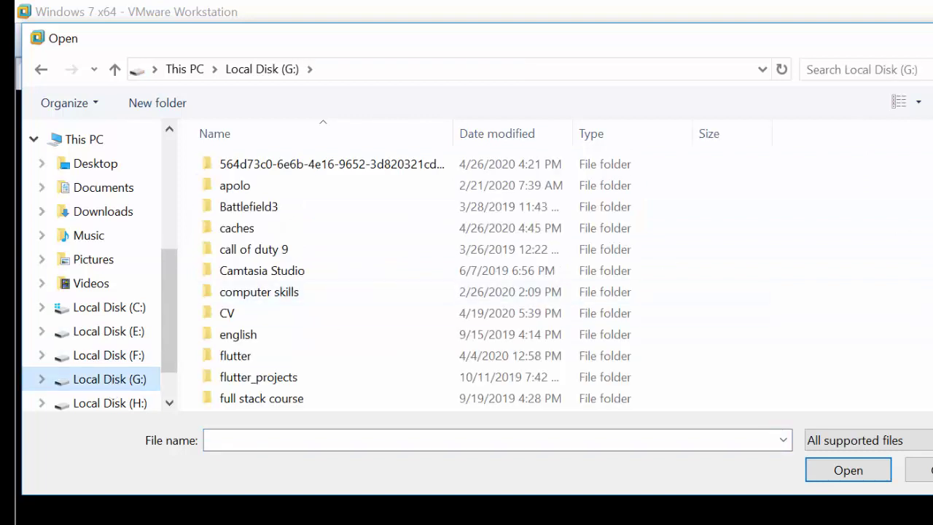
scroll(839, 171, "down", 4)
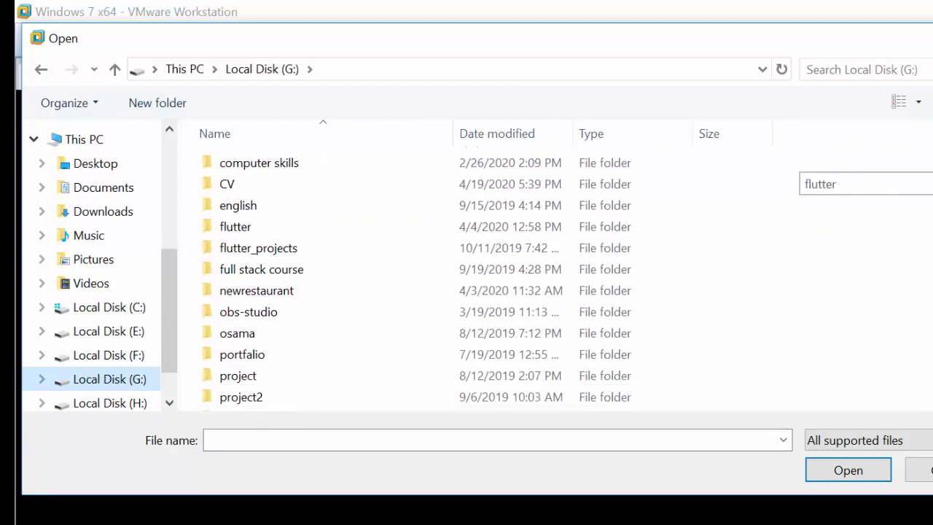
scroll(838, 171, "down", 3)
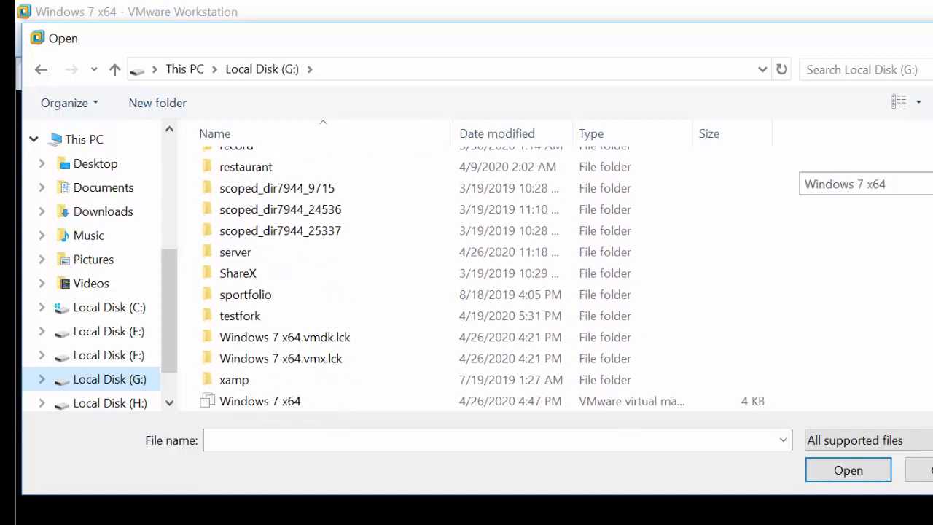
double_click(212, 253)
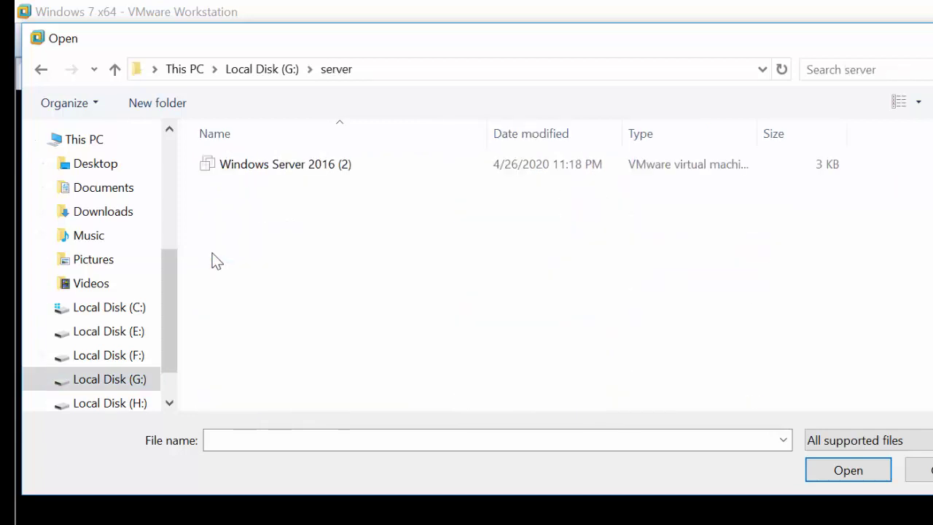
left_click(261, 165)
double_click(261, 166)
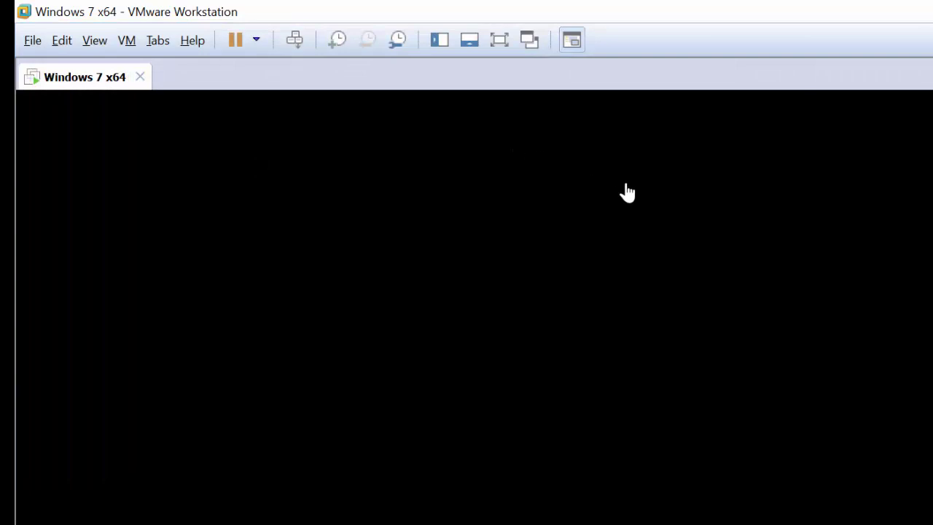